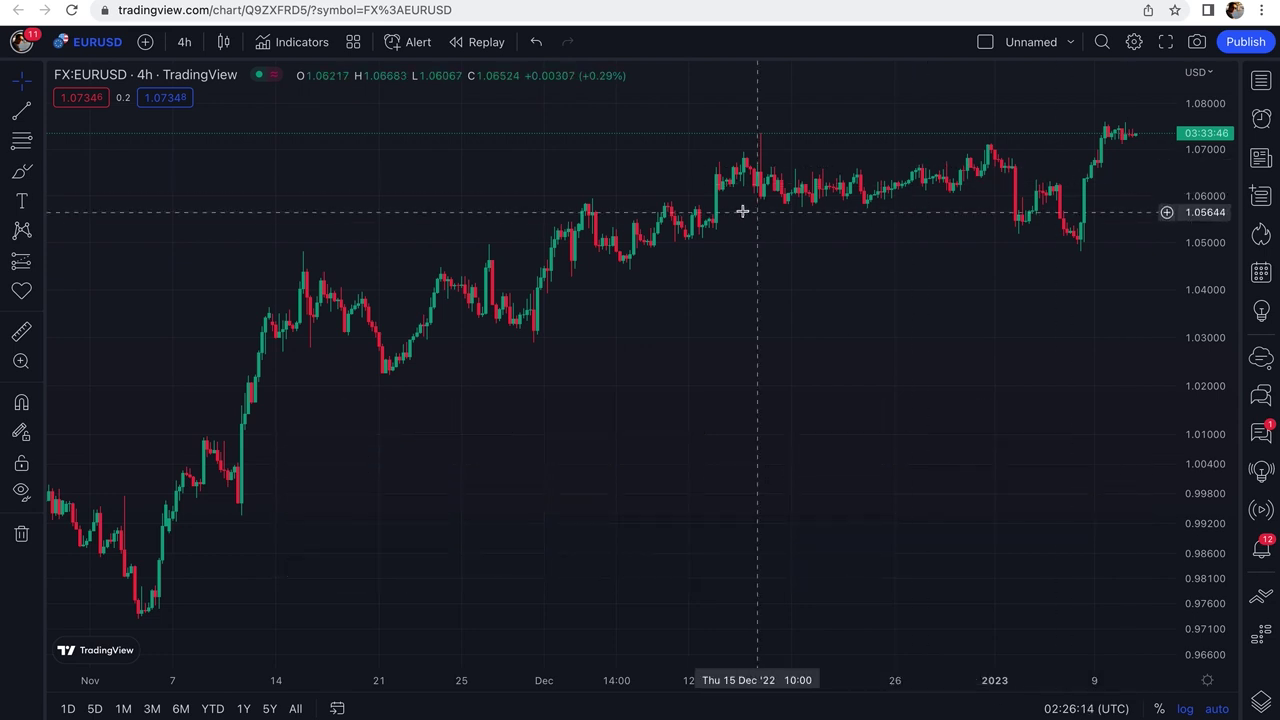
# - Add the Kaufman Moving Average Adaptive (KAMA), length 21, to the EURUSD 4h chart and zoom in
pyautogui.click(307, 42)
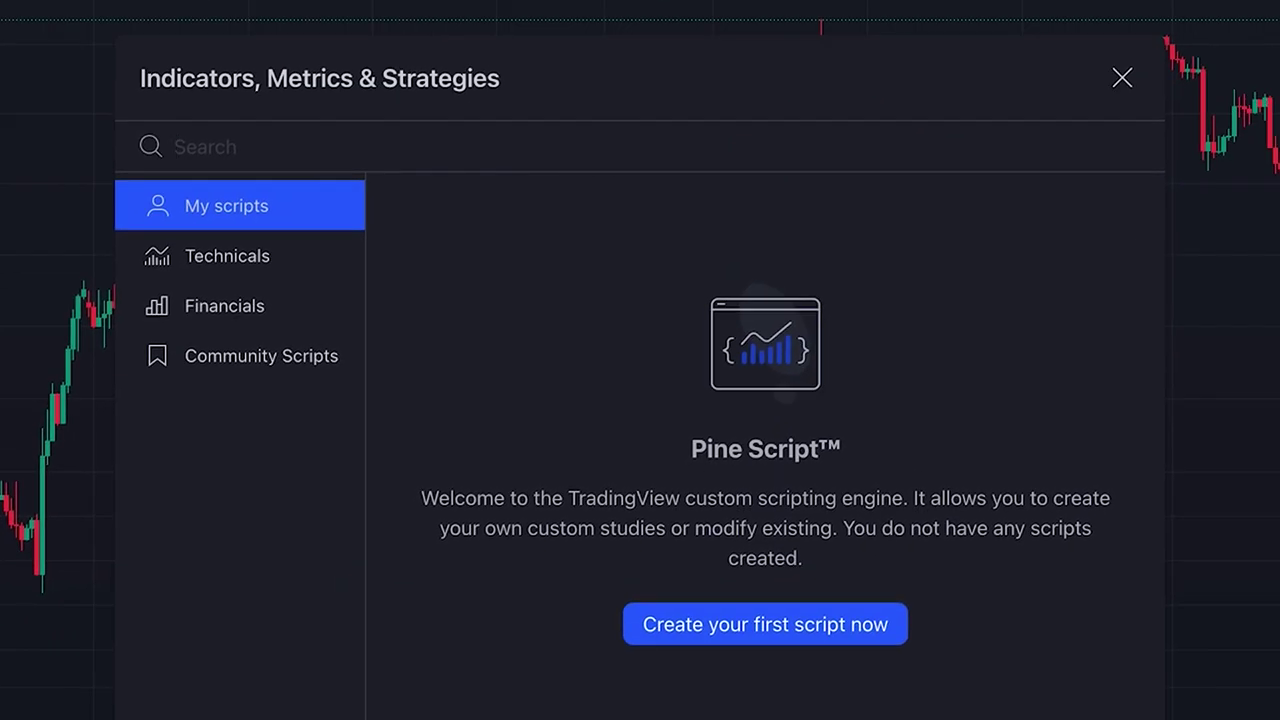
pyautogui.write('kaufman m')
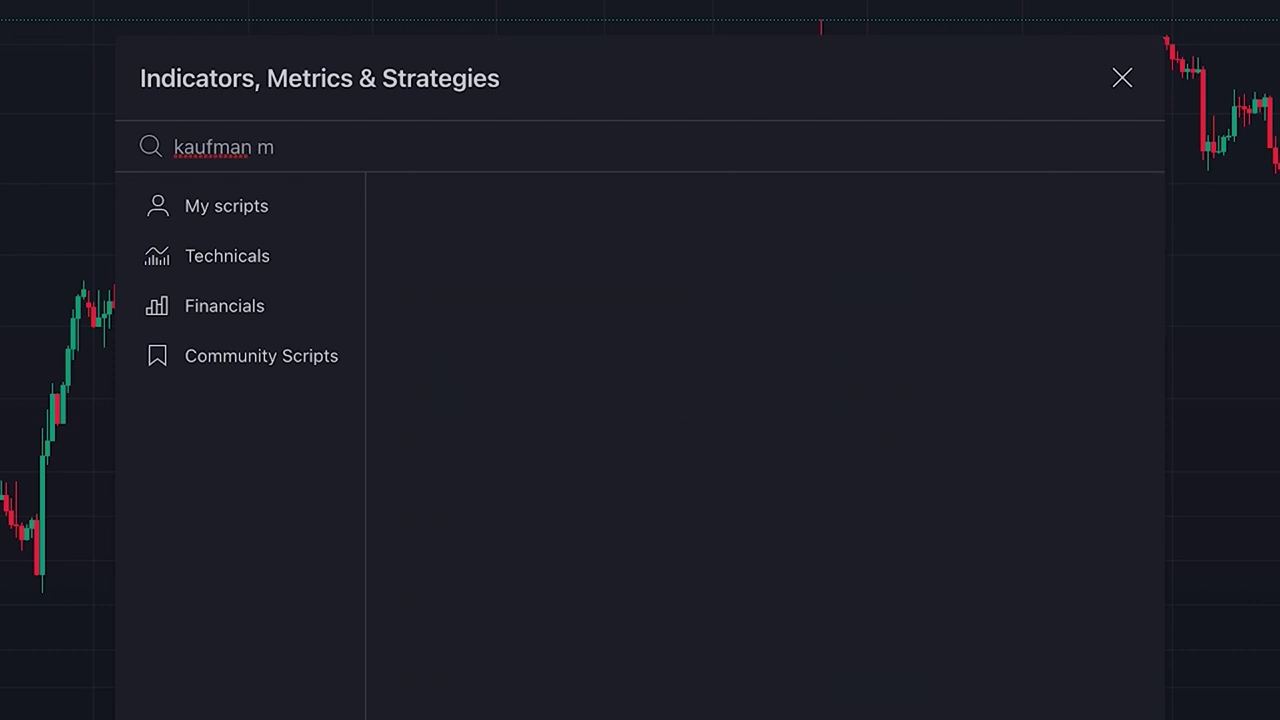
pyautogui.click(636, 249)
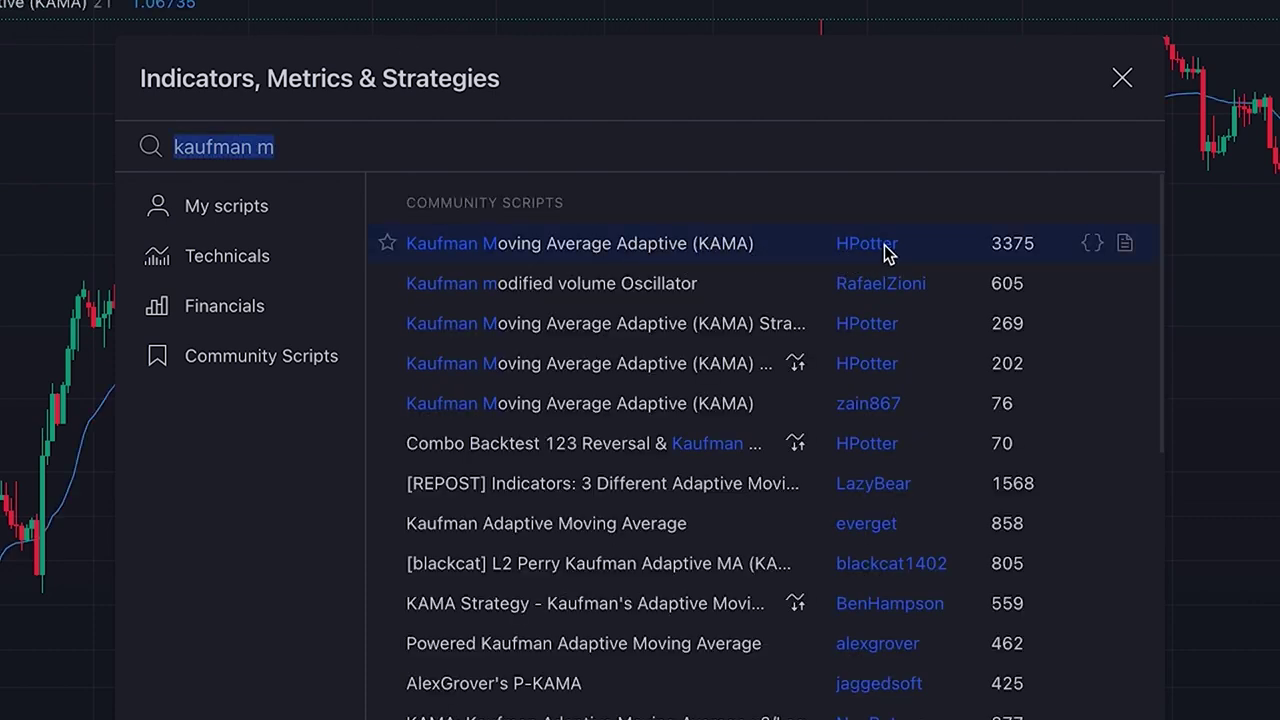
pyautogui.click(1124, 76)
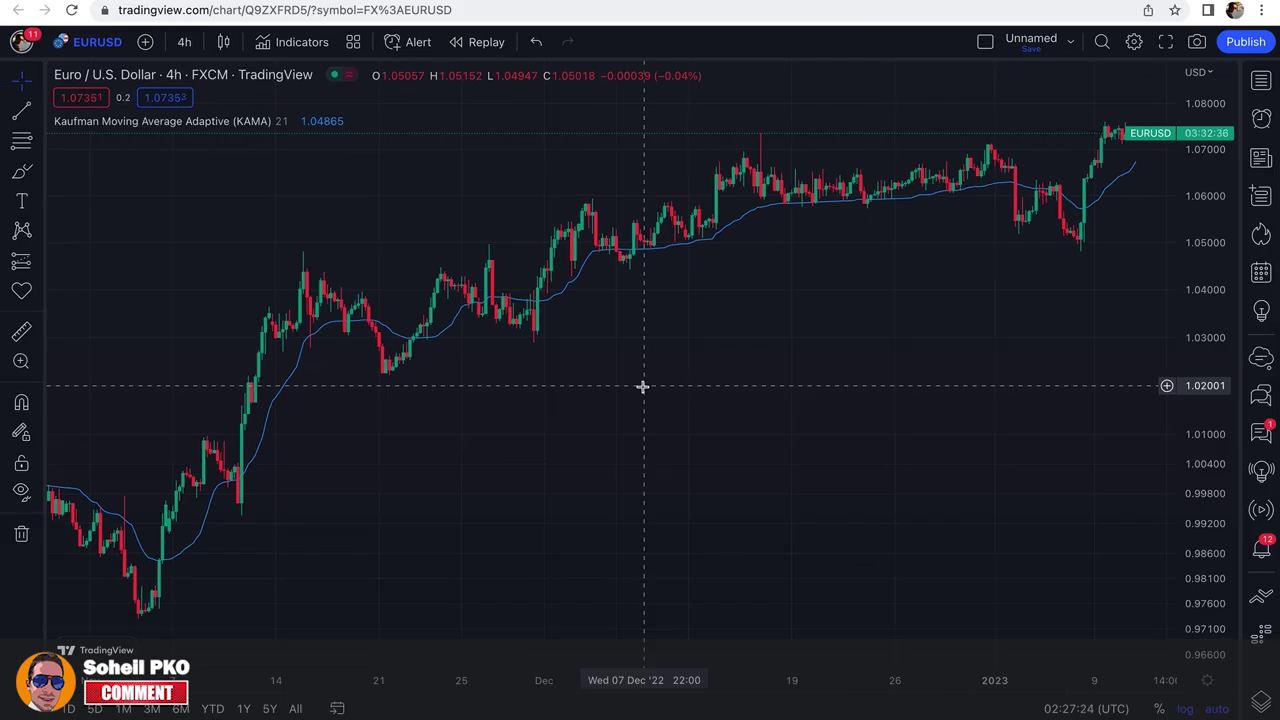
pyautogui.scroll(3, 642, 386)
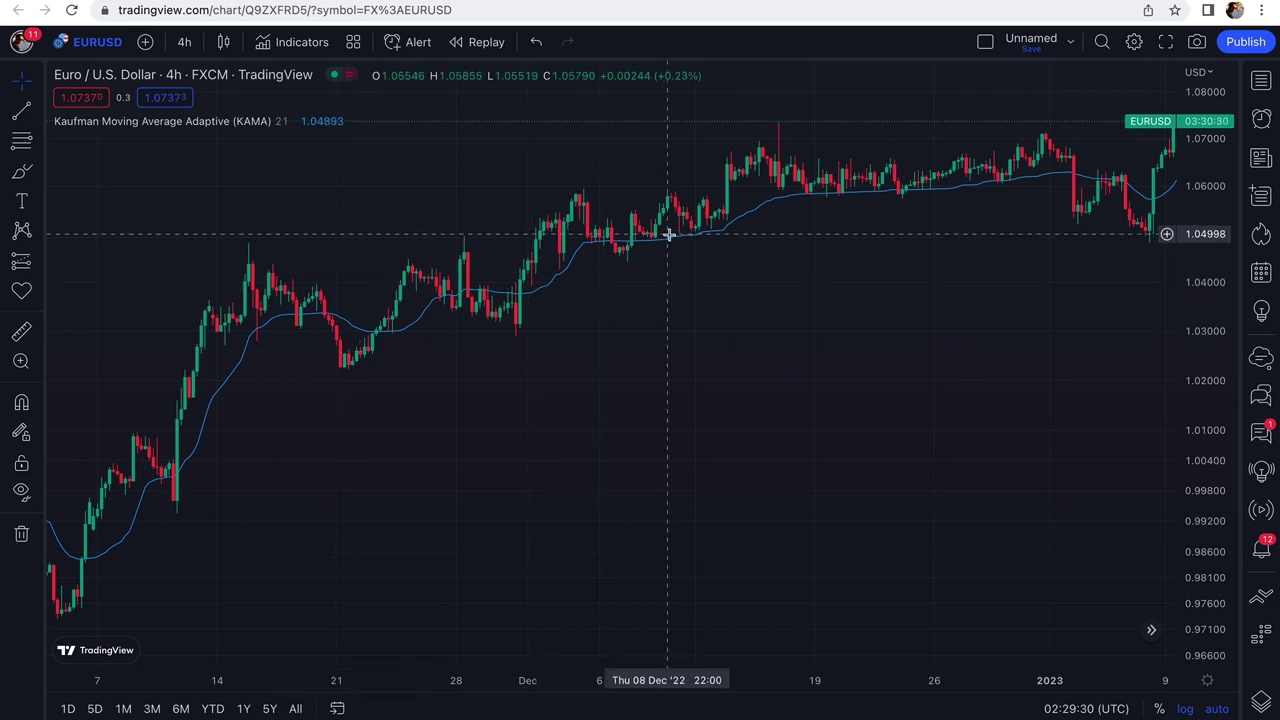
# - Add the Moving Average indicator to the chart from the indicator search
pyautogui.click(304, 50)
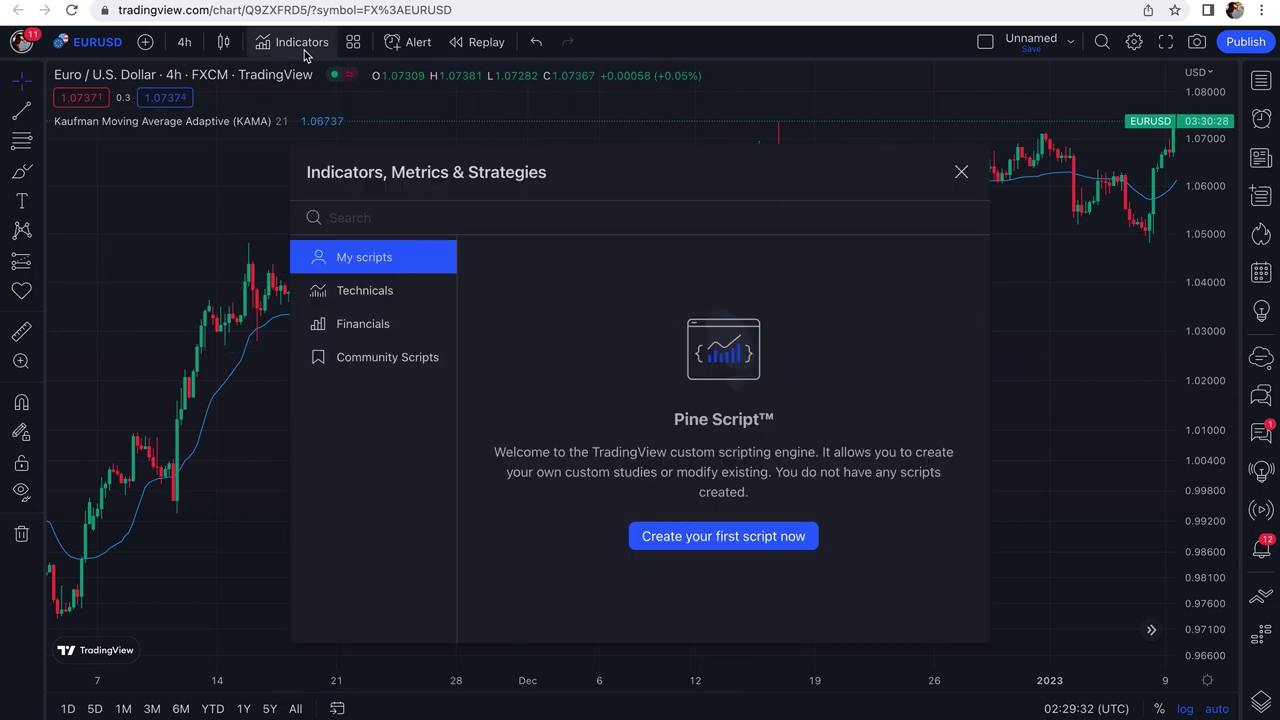
pyautogui.write('movi')
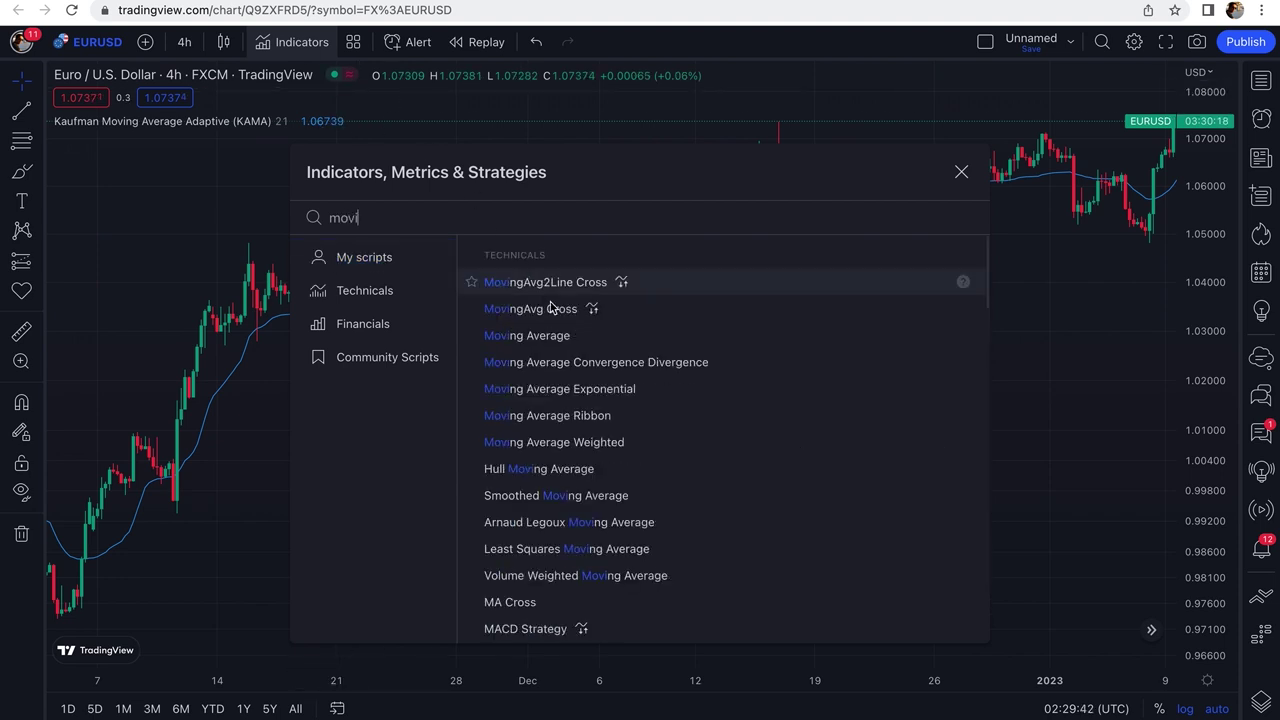
pyautogui.click(581, 337)
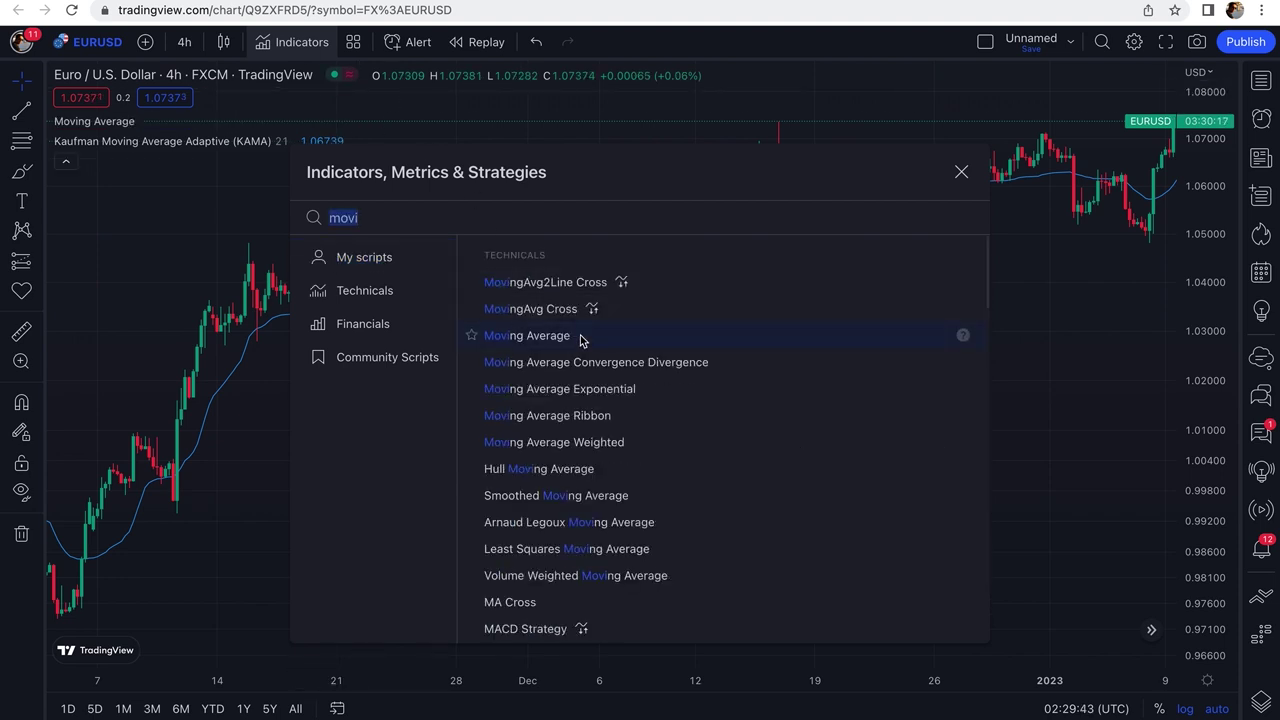
pyautogui.click(960, 175)
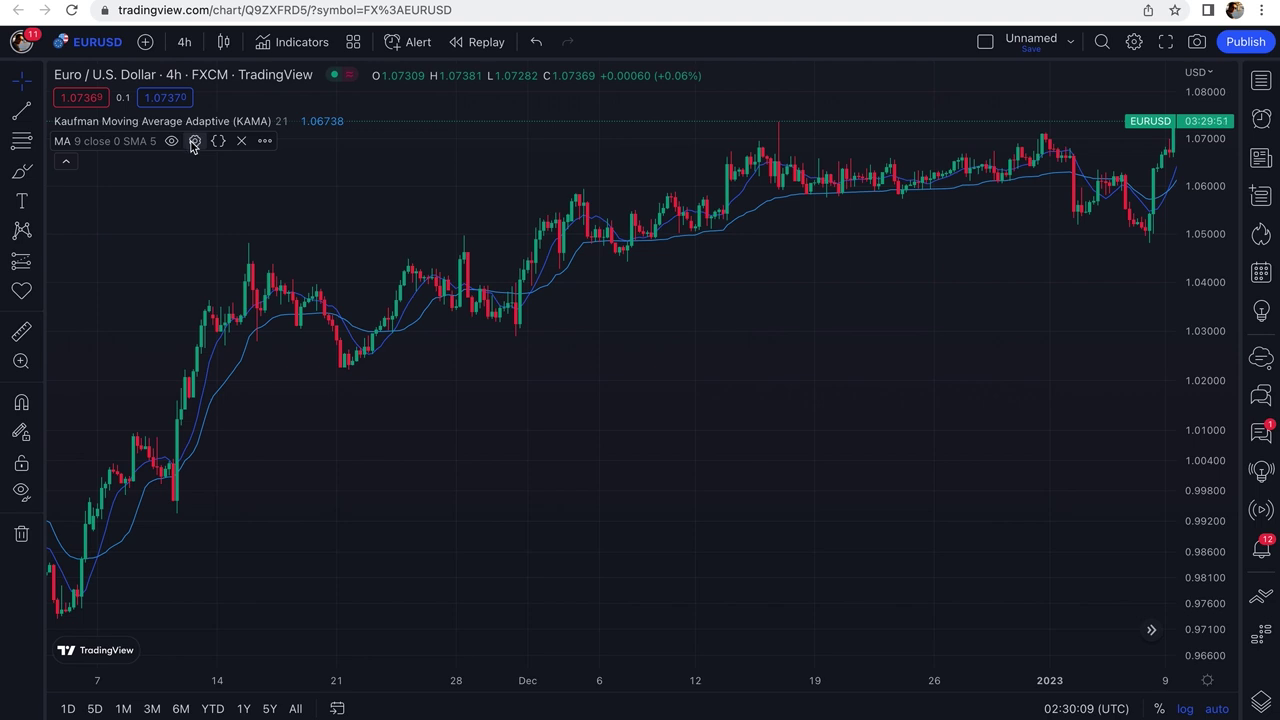
# - Set the Moving Average to length 21 with a green line
pyautogui.click(194, 141)
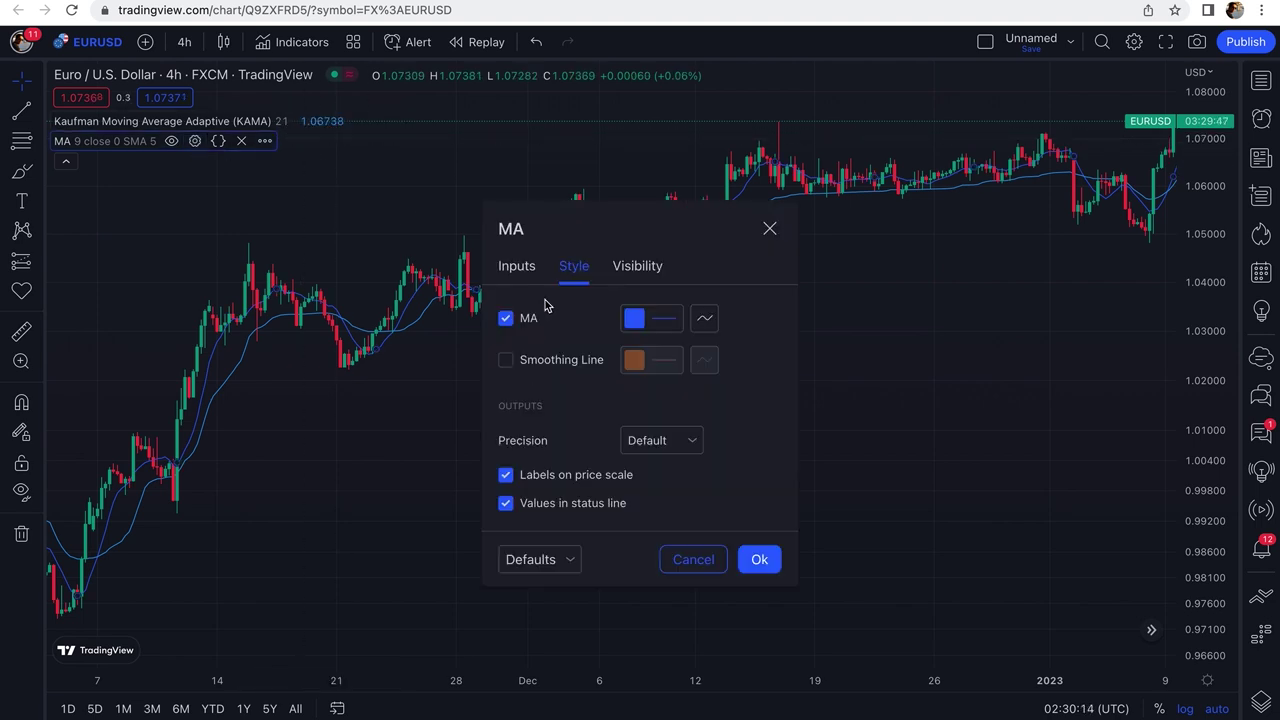
pyautogui.click(516, 270)
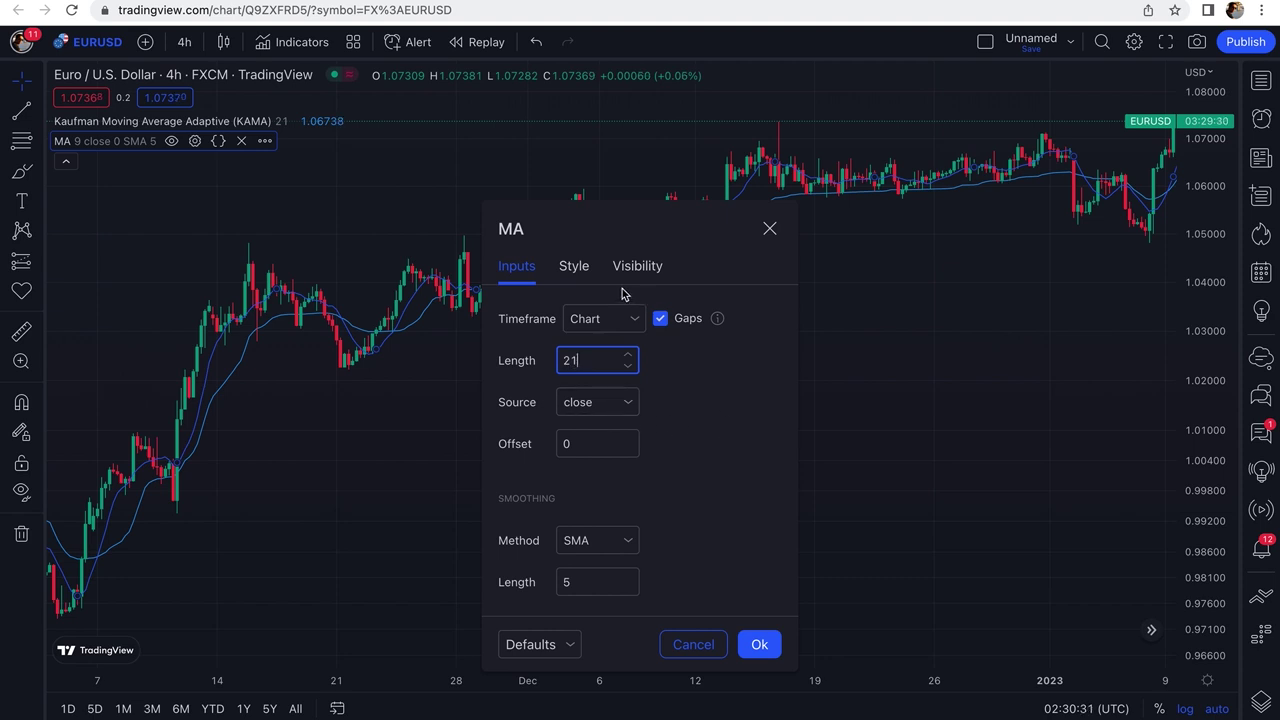
pyautogui.click(583, 273)
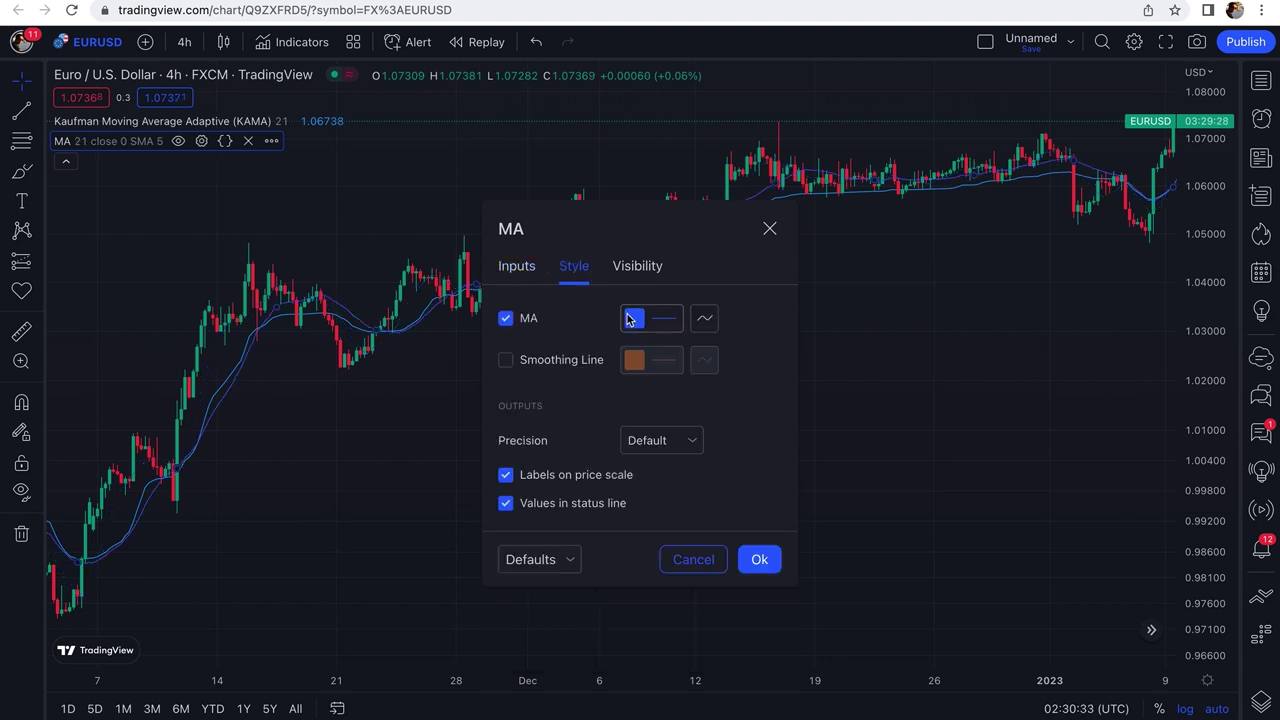
pyautogui.click(629, 319)
pyautogui.click(697, 372)
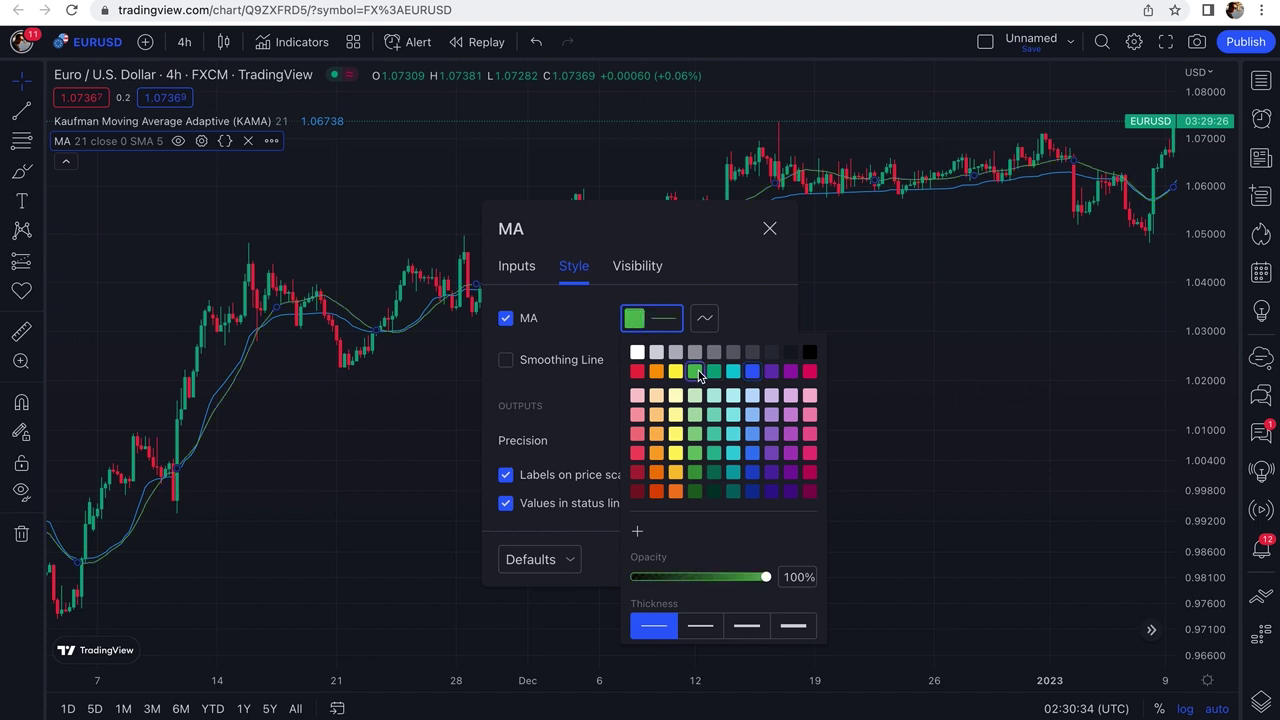
pyautogui.click(740, 320)
pyautogui.click(770, 556)
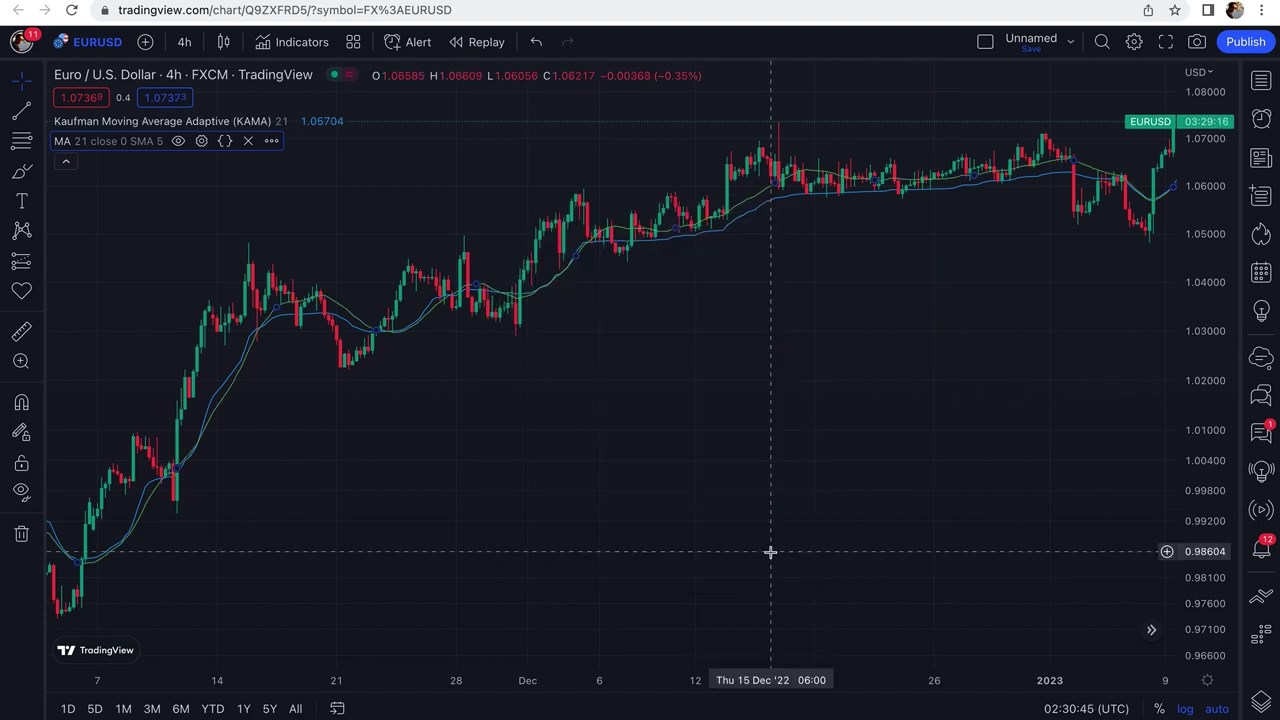
pyautogui.click(316, 45)
pyautogui.write('e')
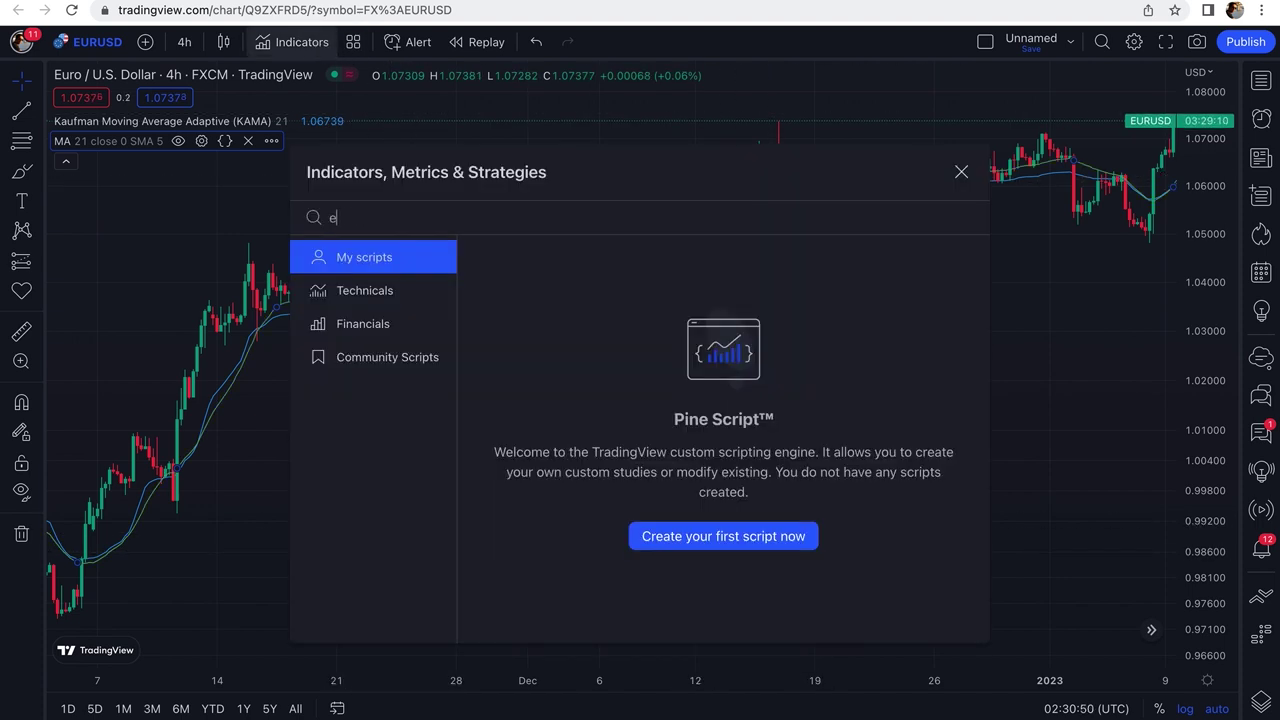
pyautogui.write('ma')
# - Add a Moving Average Exponential with length 21 drawn as a red line
pyautogui.click(629, 285)
pyautogui.click(961, 172)
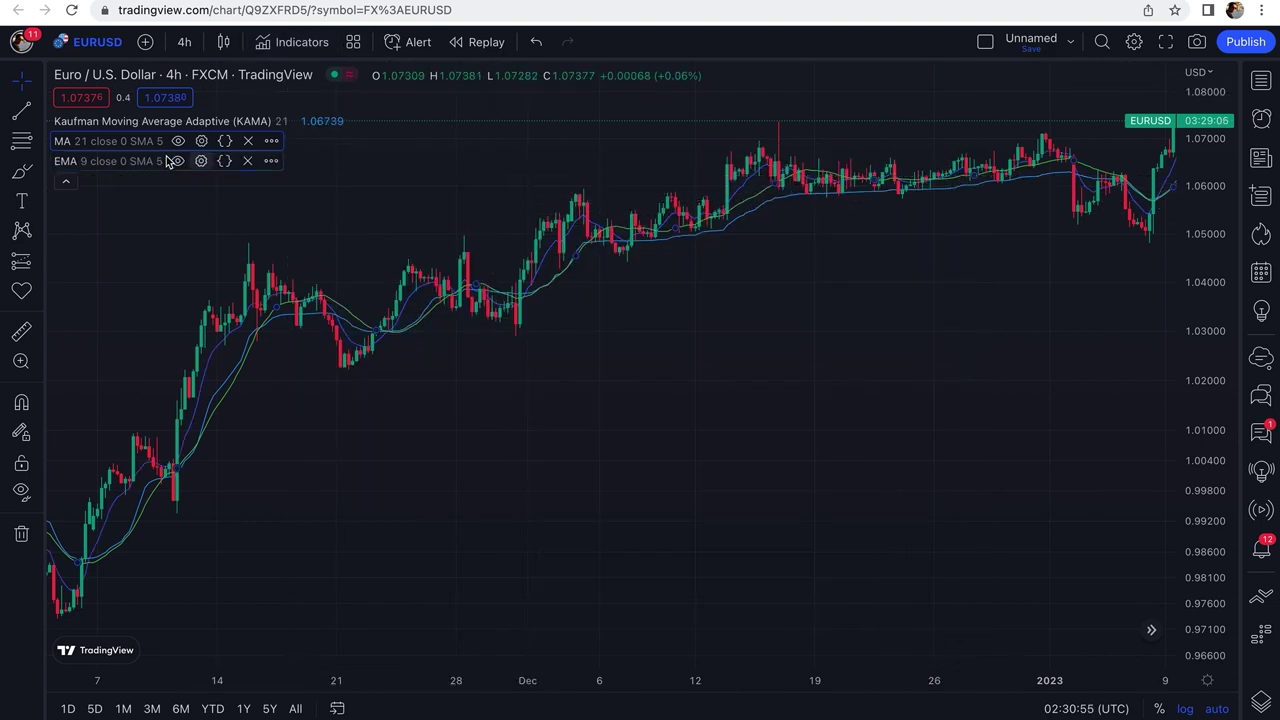
pyautogui.click(200, 162)
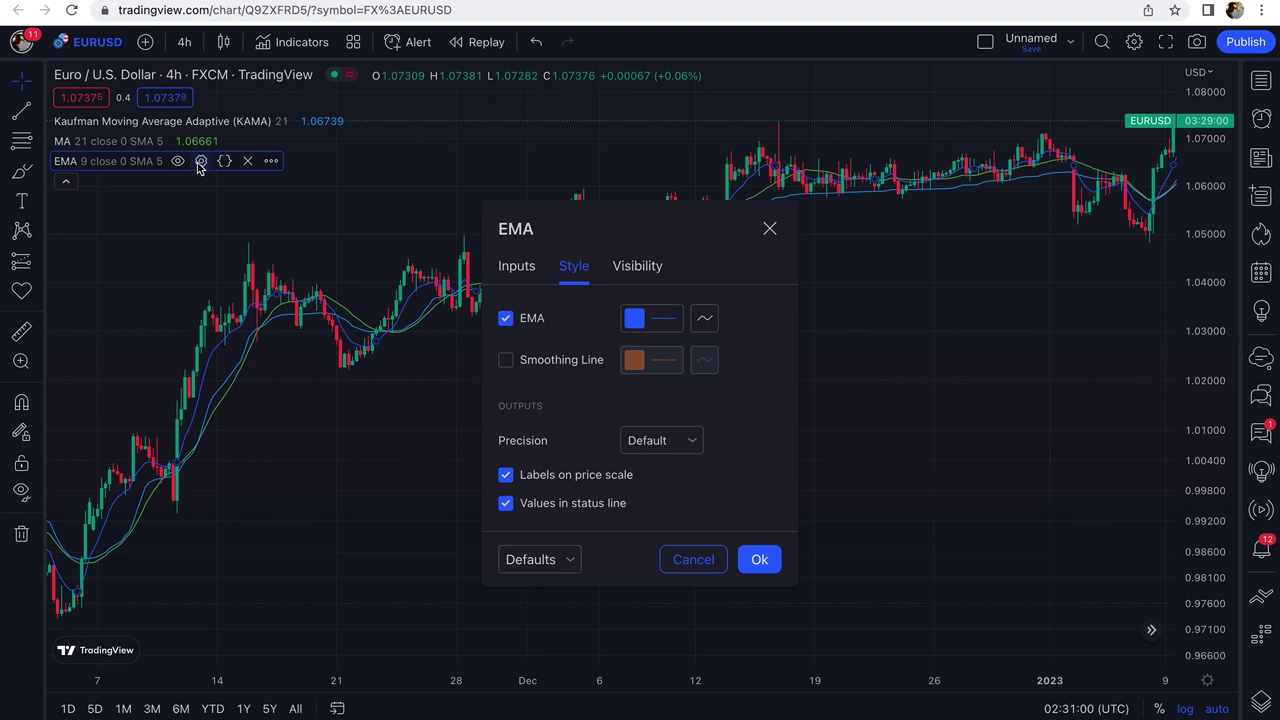
pyautogui.click(516, 268)
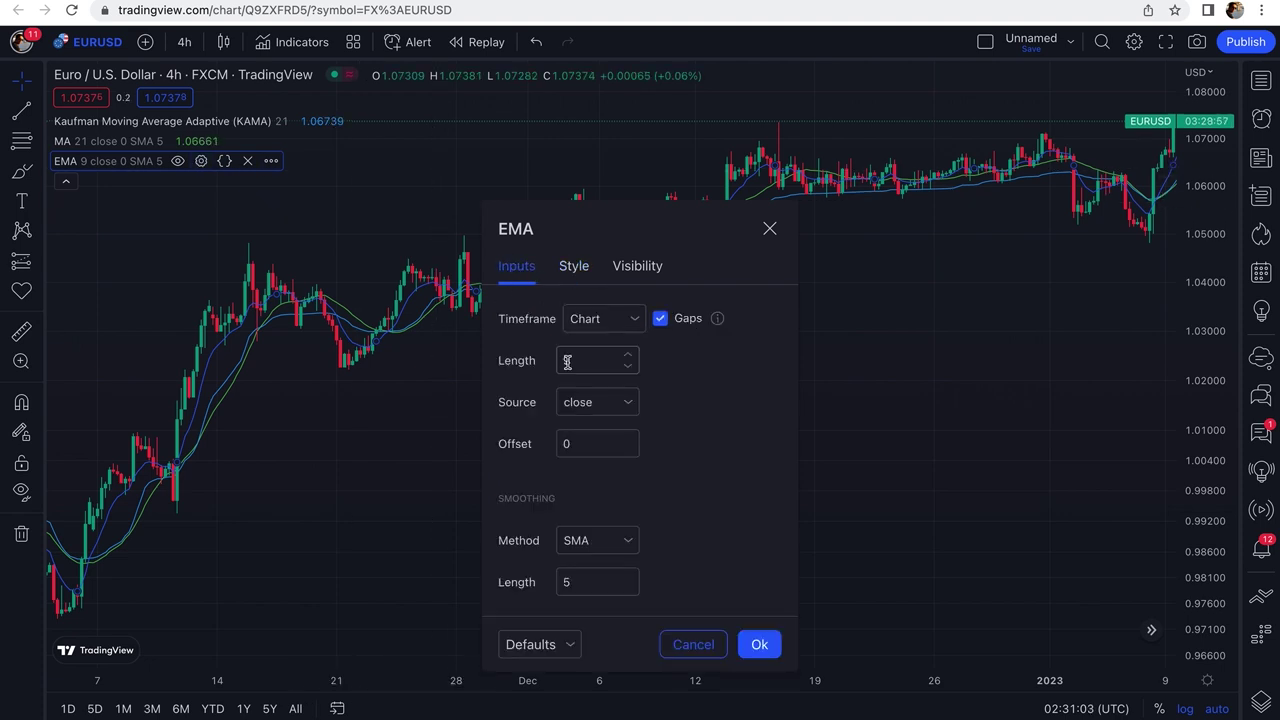
pyautogui.click(578, 268)
pyautogui.click(645, 328)
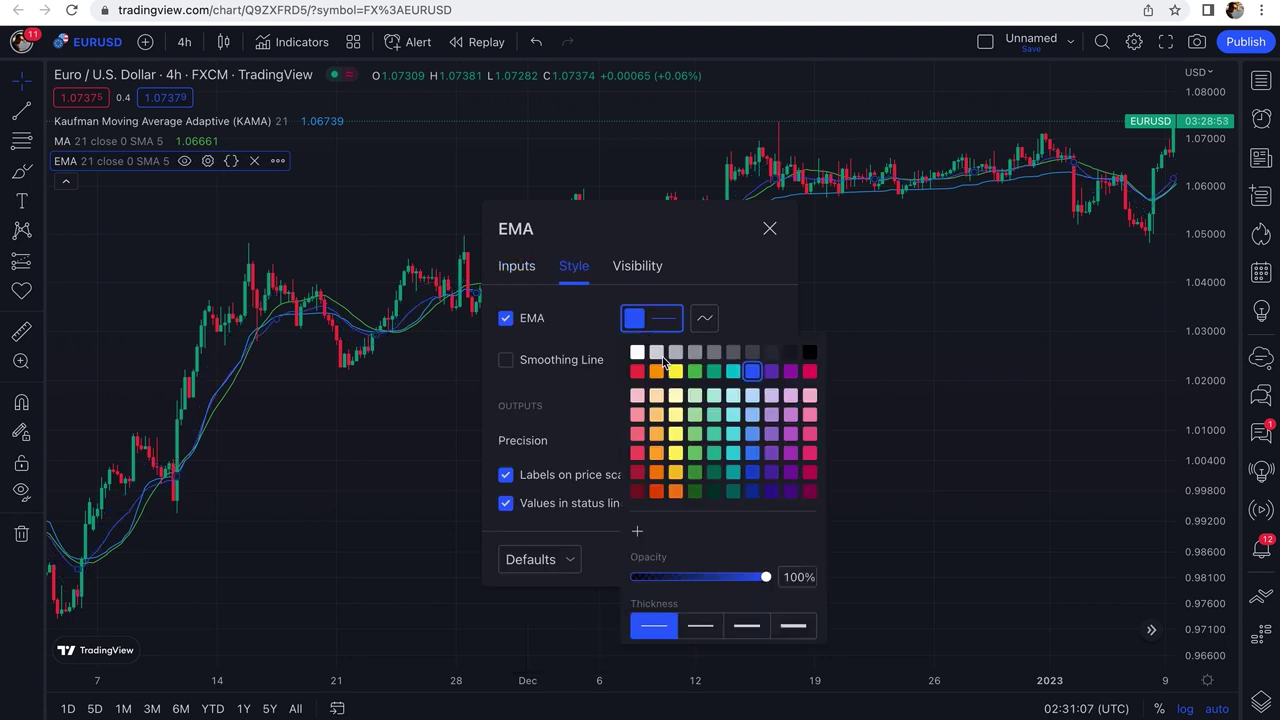
pyautogui.click(598, 407)
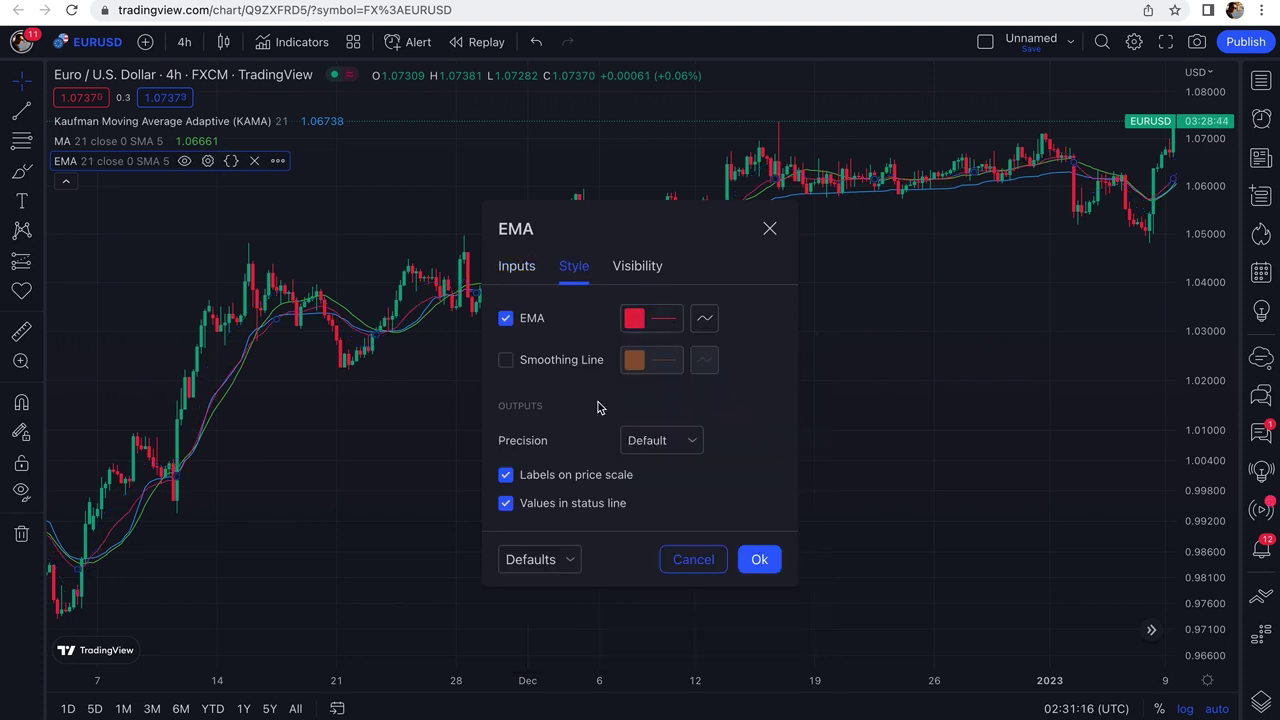
pyautogui.click(762, 558)
pyautogui.scroll(8, 765, 548)
pyautogui.scroll(-5, 765, 548)
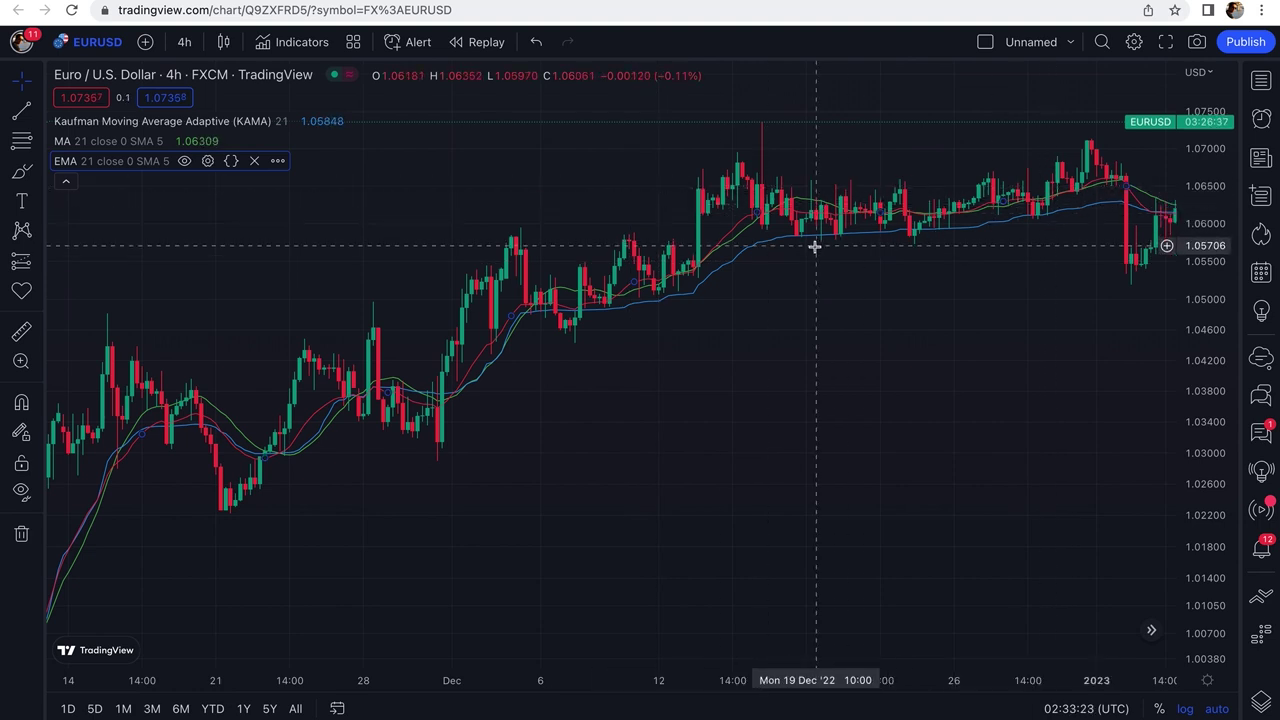
# - Delete the EMA using the X on its legend row
pyautogui.click(254, 161)
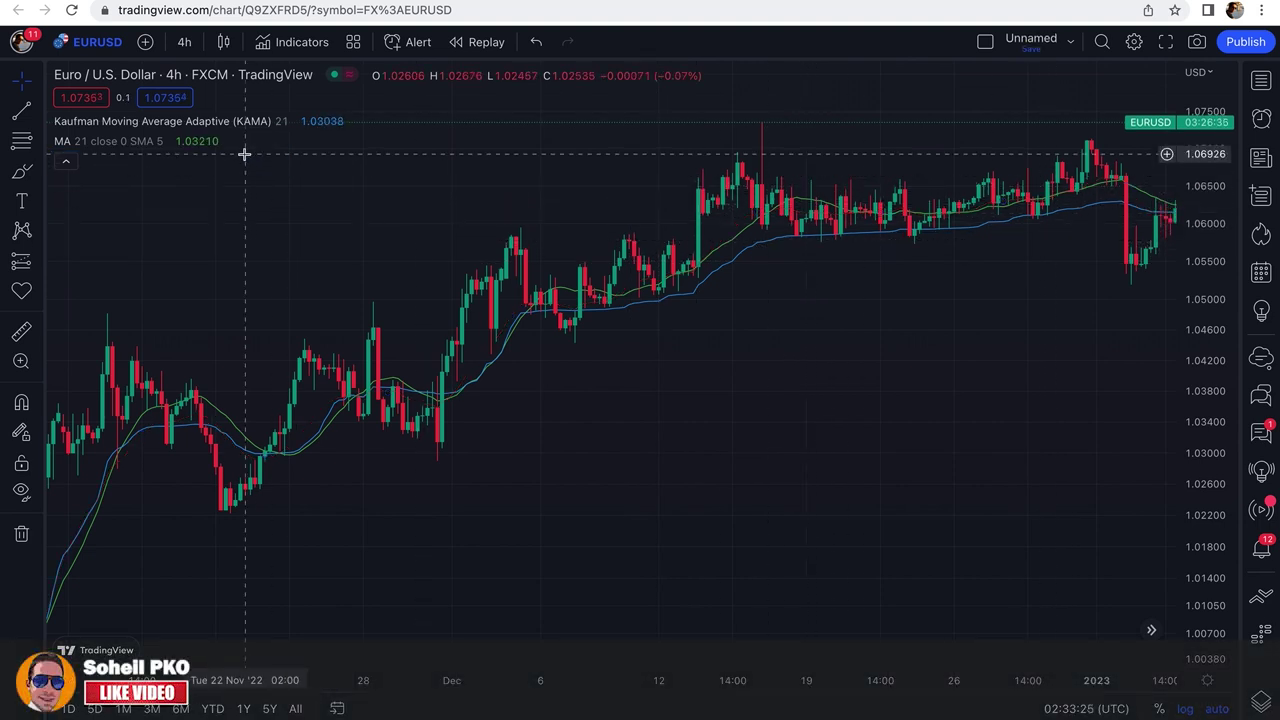
# - Delete the green Moving Average from the legend, leaving only KAMA 21
pyautogui.click(246, 144)
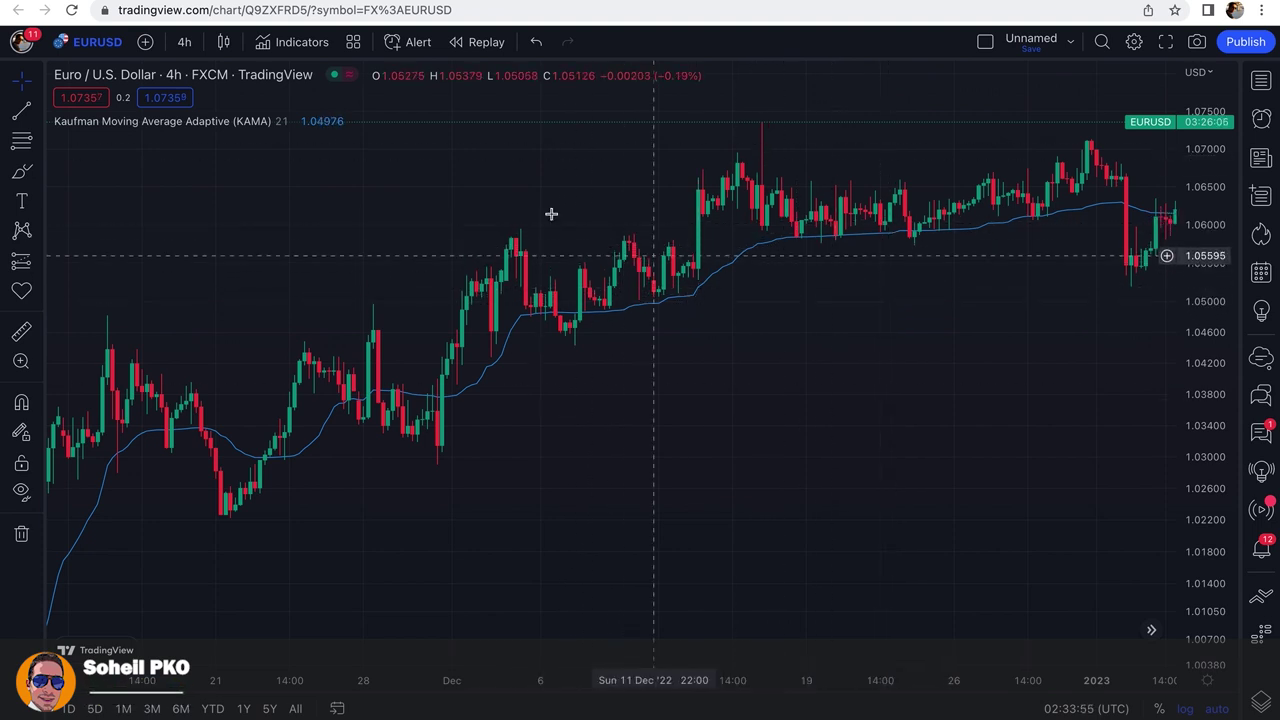
pyautogui.moveTo(286, 130)
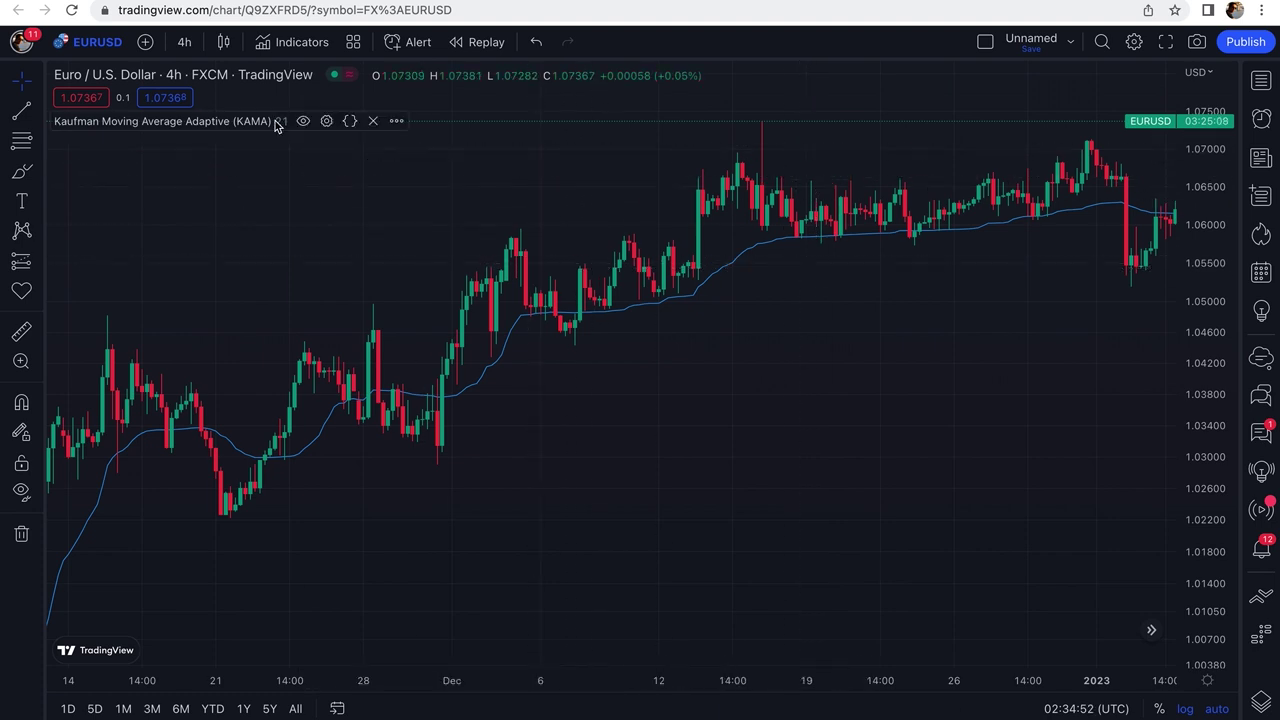
# - Change the KAMA length from 21 to 200 and zoom the chart out
pyautogui.click(325, 121)
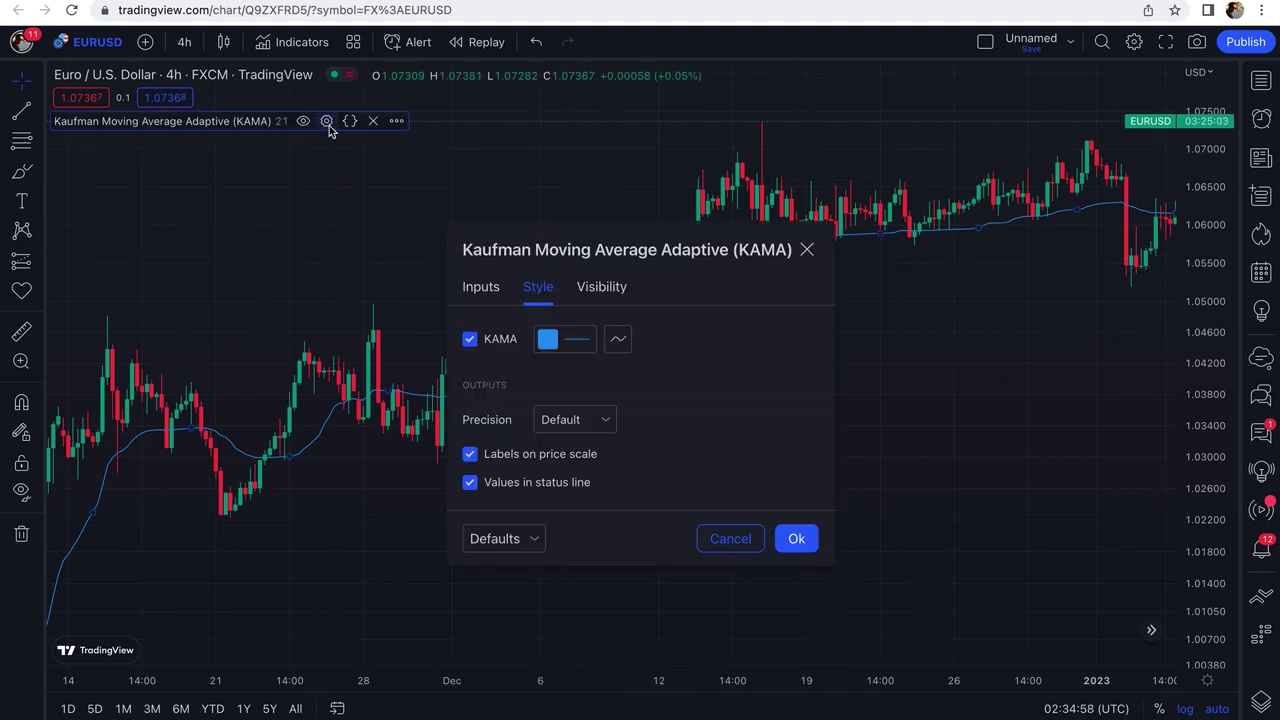
pyautogui.click(477, 289)
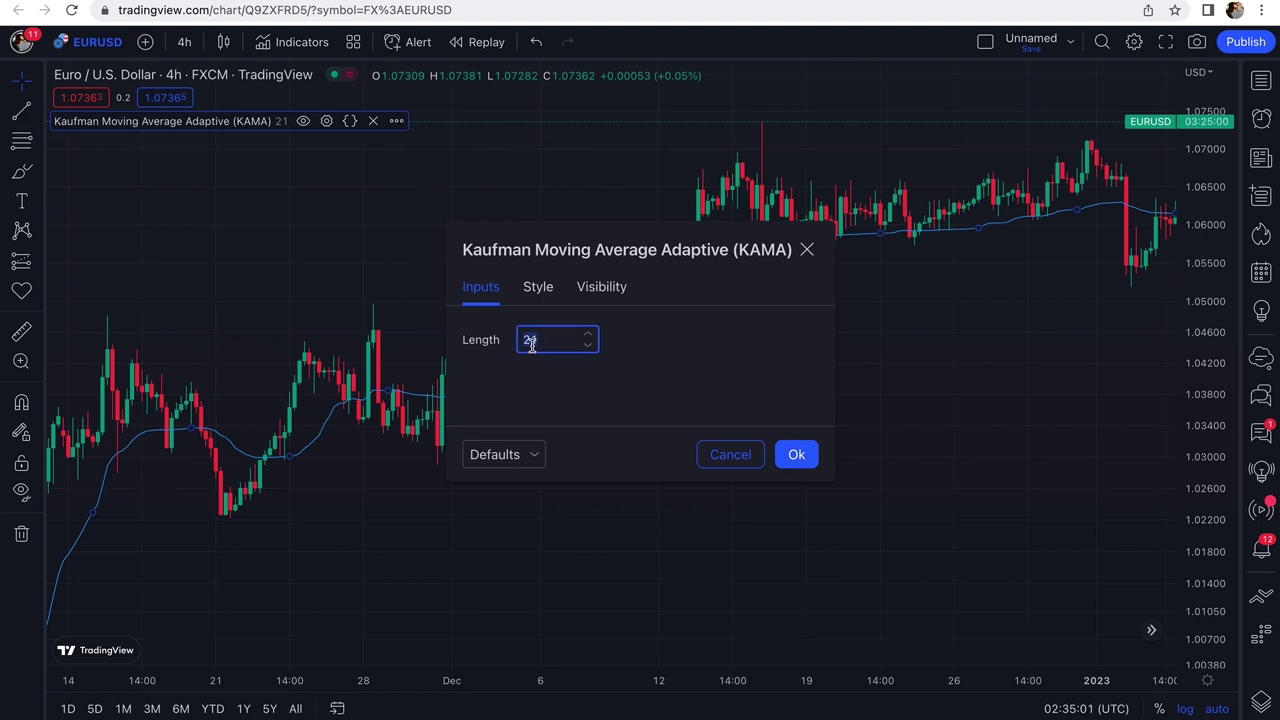
pyautogui.click(798, 454)
pyautogui.scroll(-3, 689, 422)
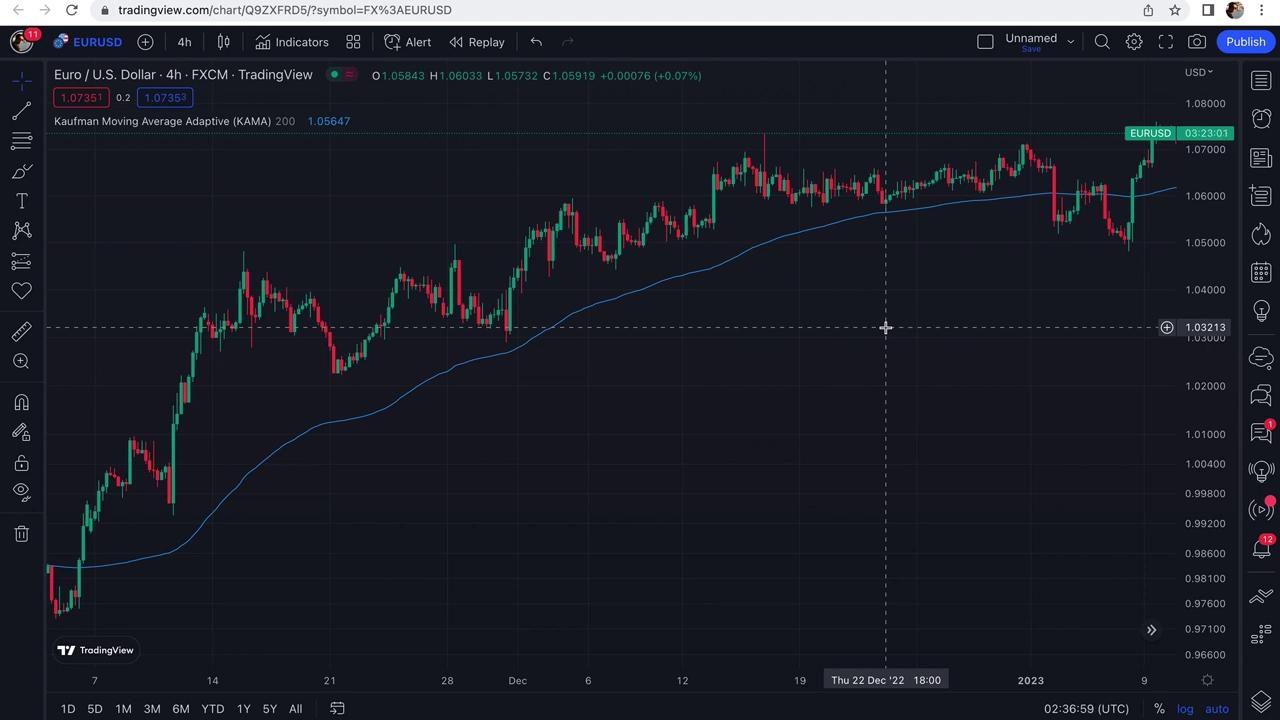
# - Reset the KAMA settings to defaults, restoring length 21
pyautogui.moveTo(280, 122)
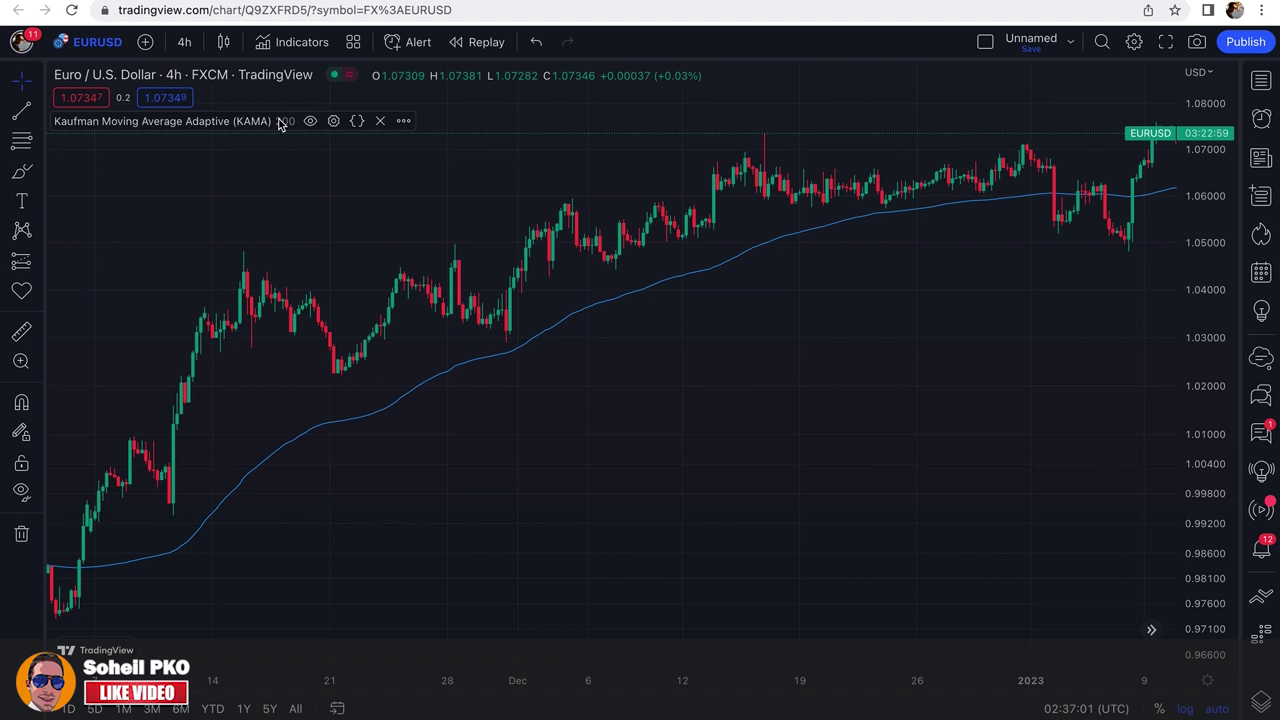
pyautogui.click(334, 121)
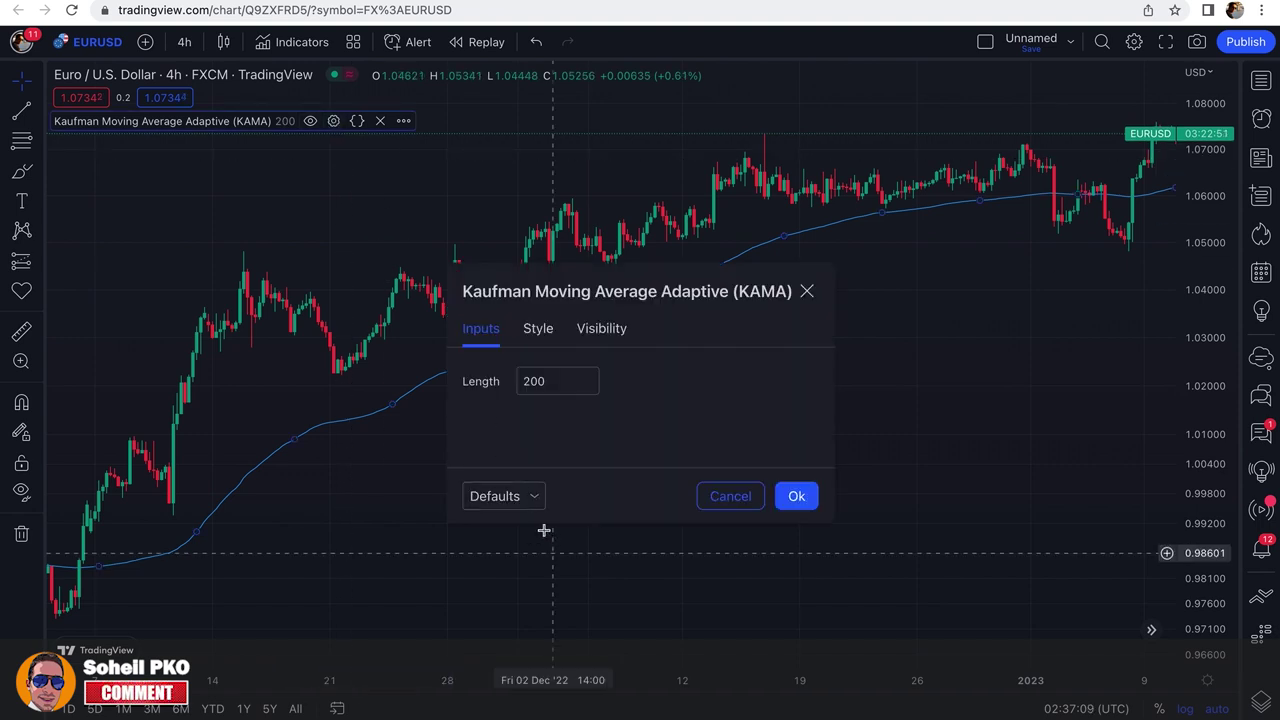
pyautogui.click(535, 498)
pyautogui.click(535, 526)
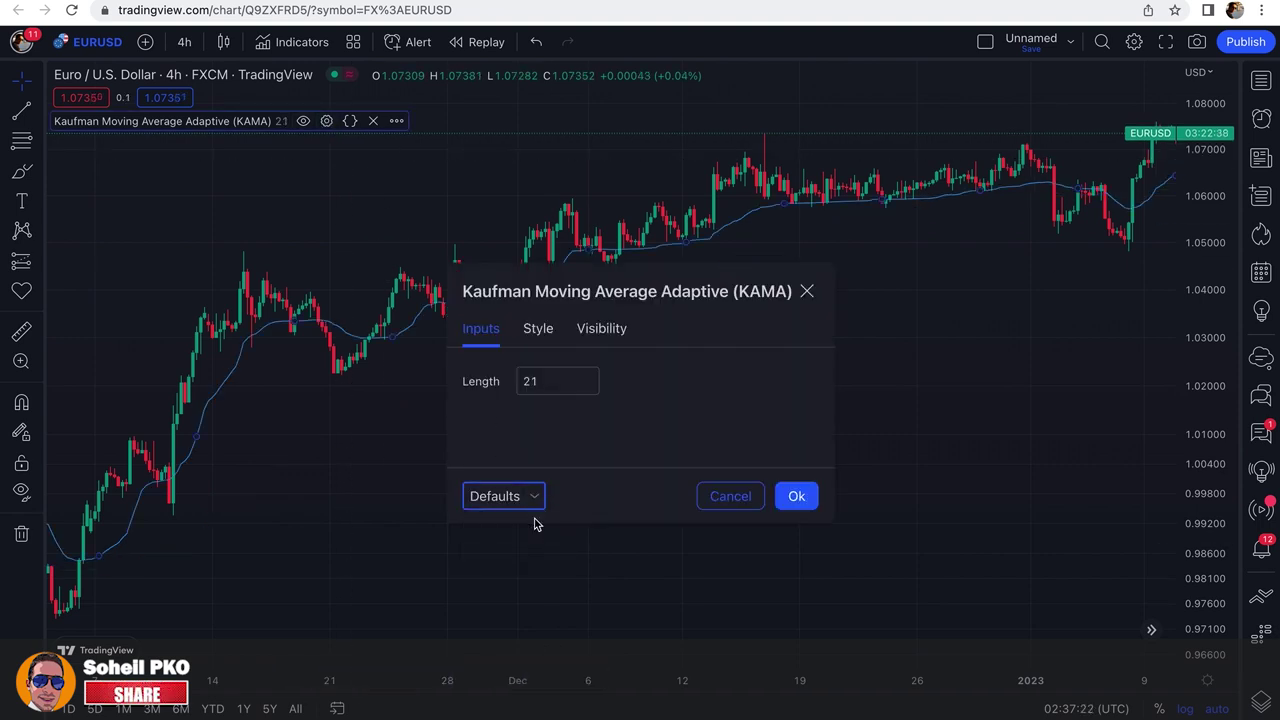
pyautogui.click(797, 495)
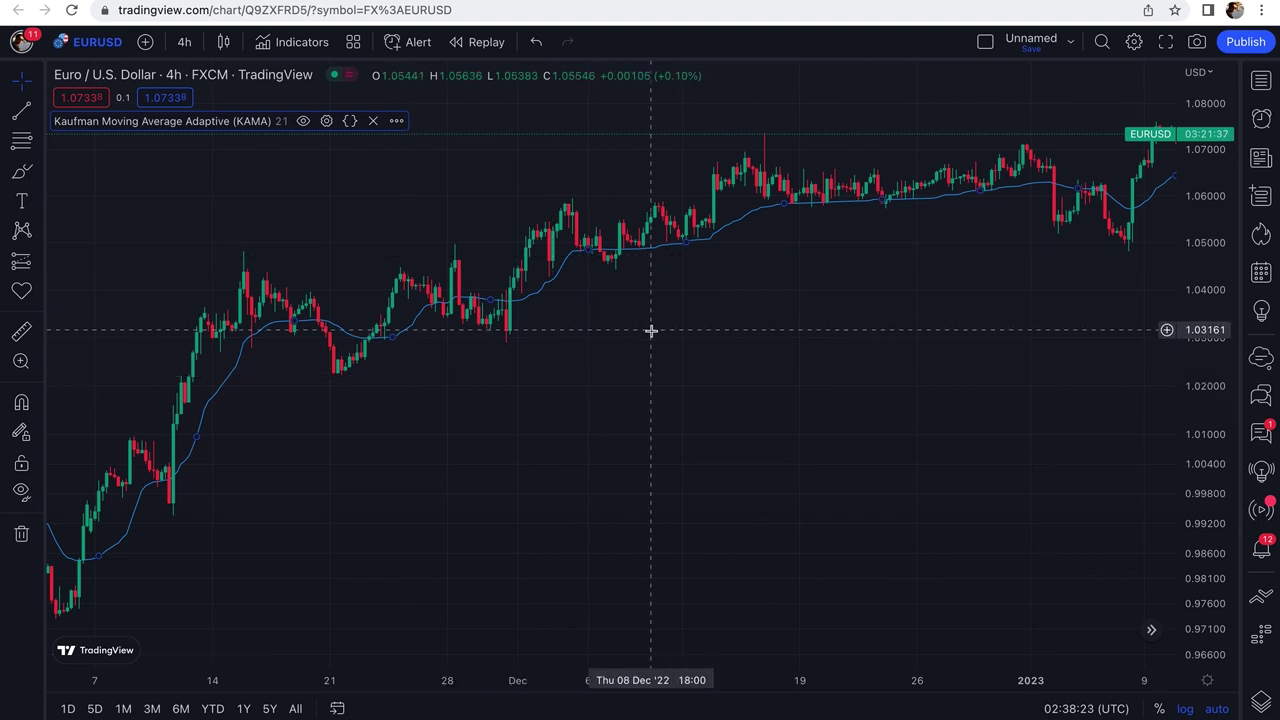
# - Add a second Kaufman Moving Average Adaptive (KAMA) to the chart
pyautogui.click(306, 46)
pyautogui.write('kaufman')
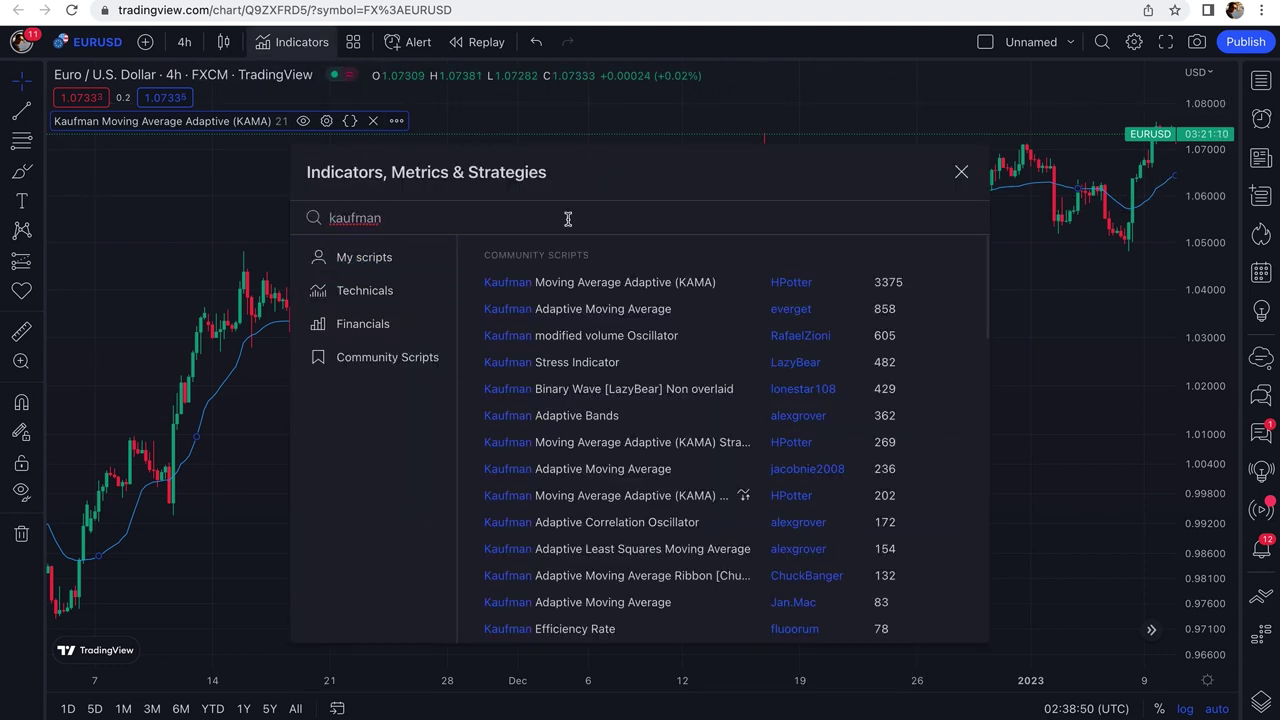
pyautogui.doubleClick(568, 218)
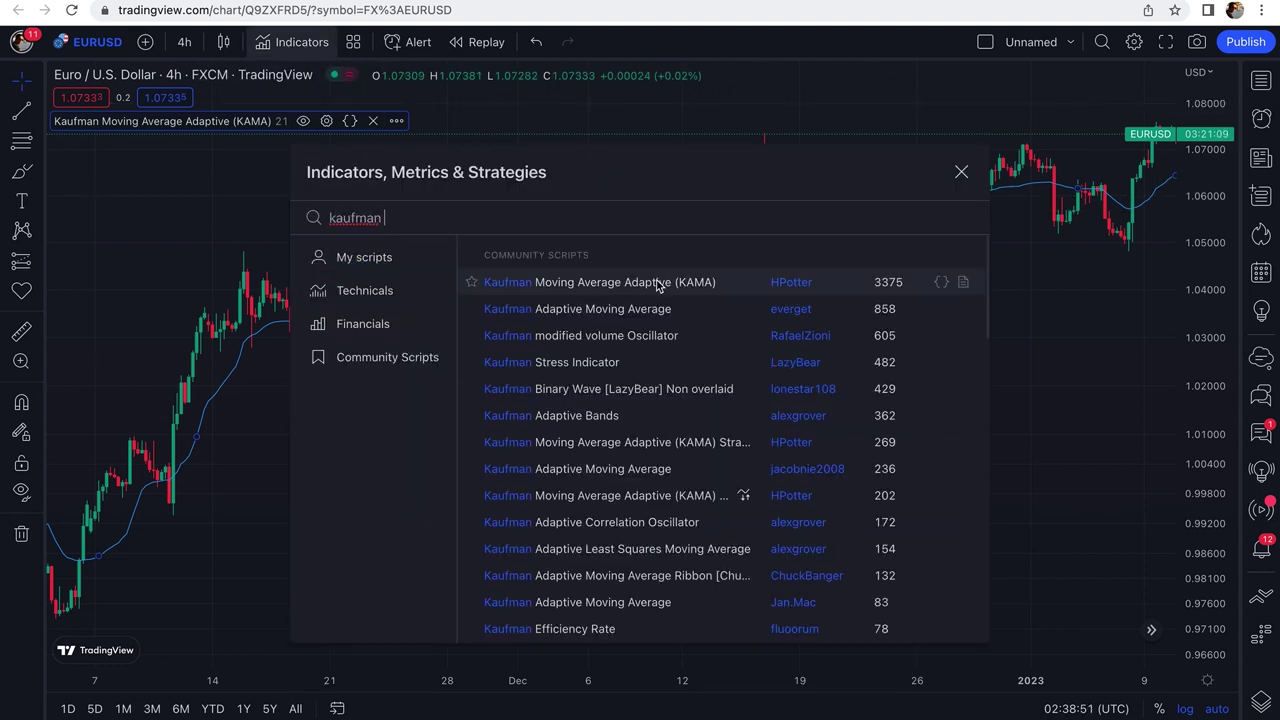
pyautogui.click(960, 174)
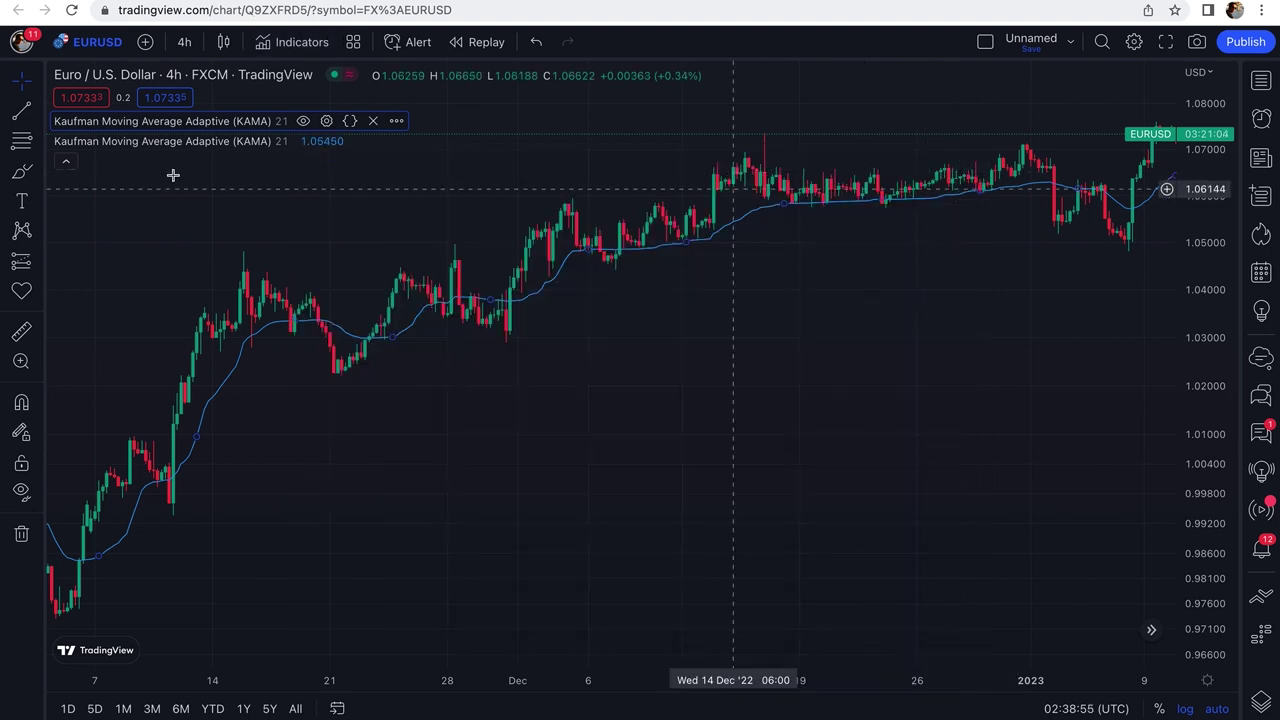
# - Set the second KAMA to length 200 with a green line
pyautogui.click(323, 142)
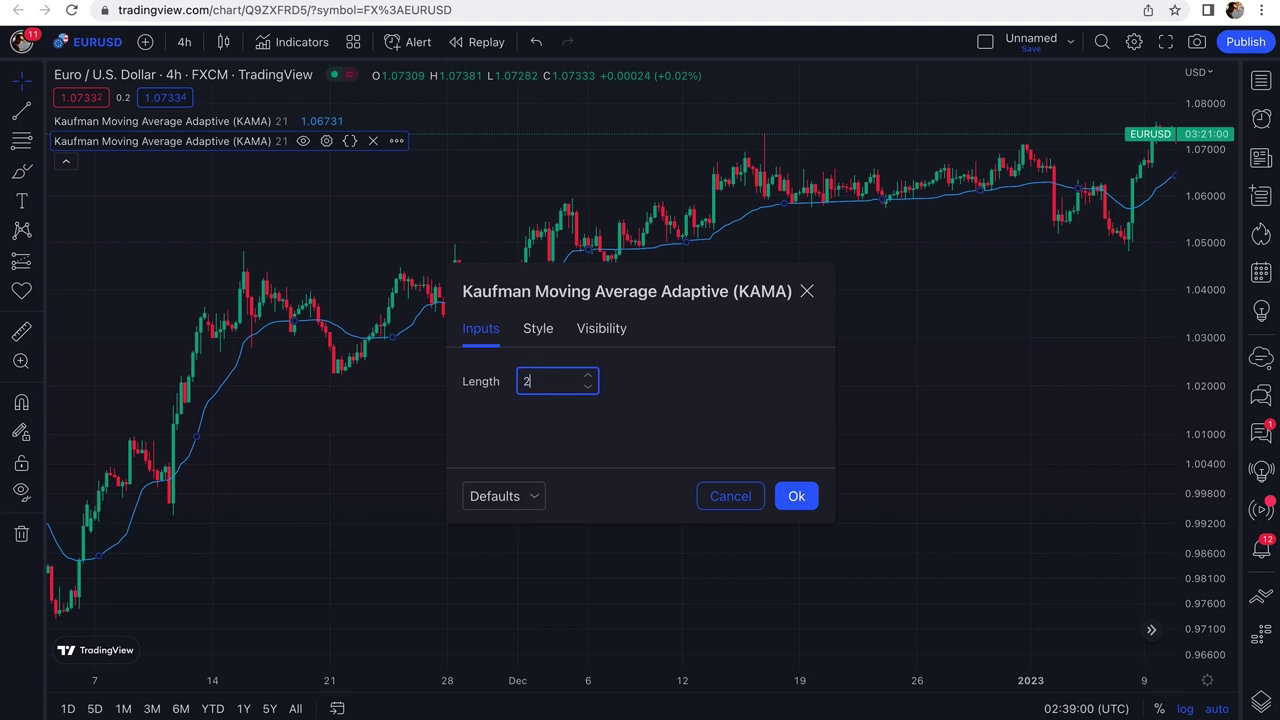
pyautogui.click(540, 334)
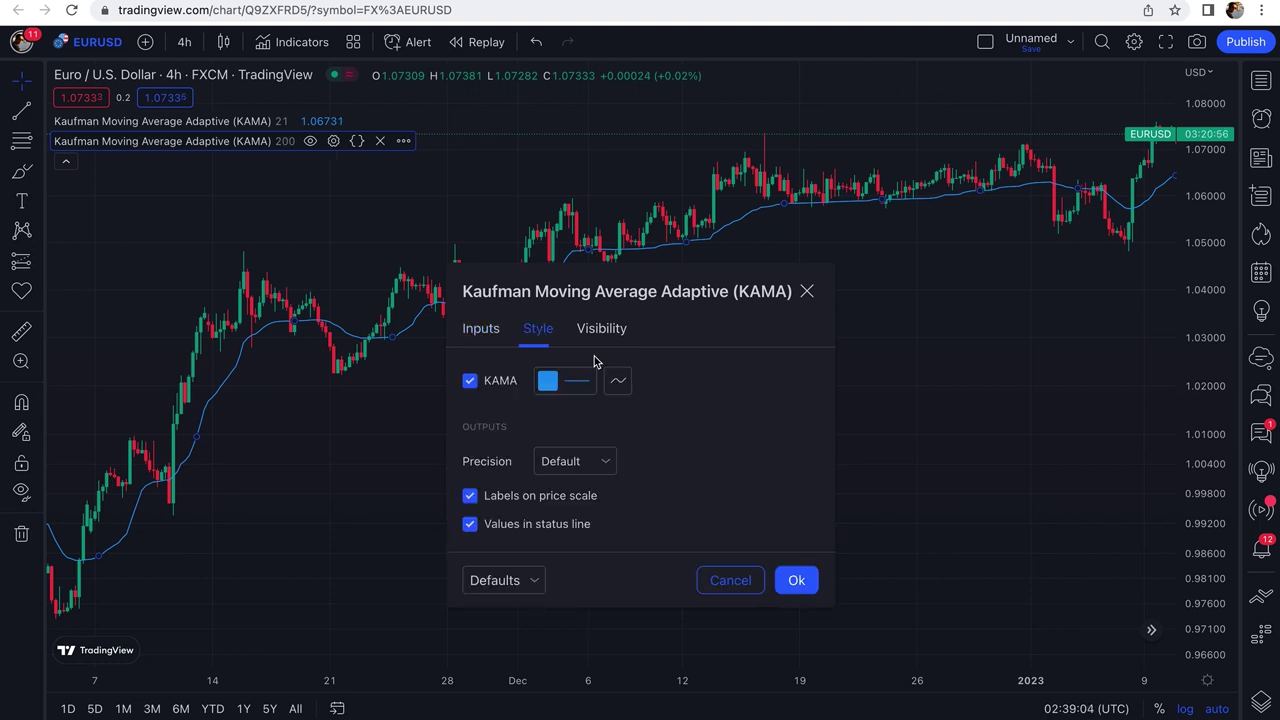
pyautogui.click(586, 381)
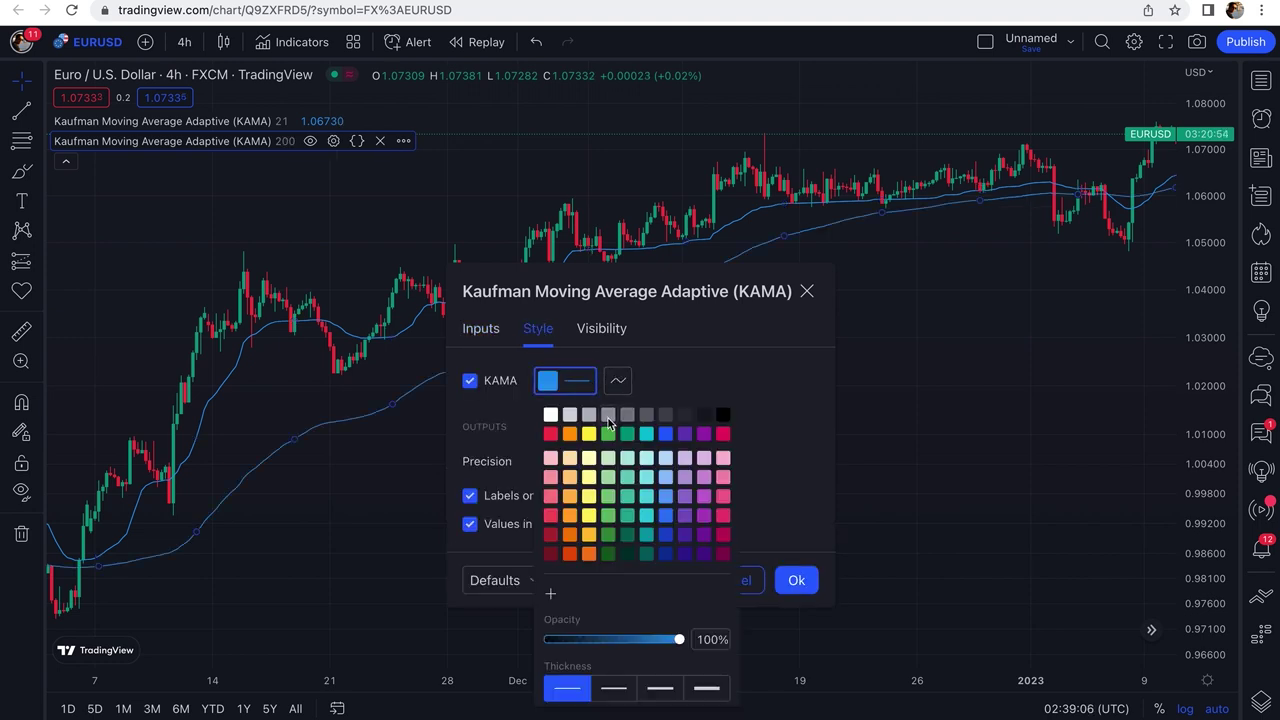
pyautogui.click(705, 366)
pyautogui.click(796, 580)
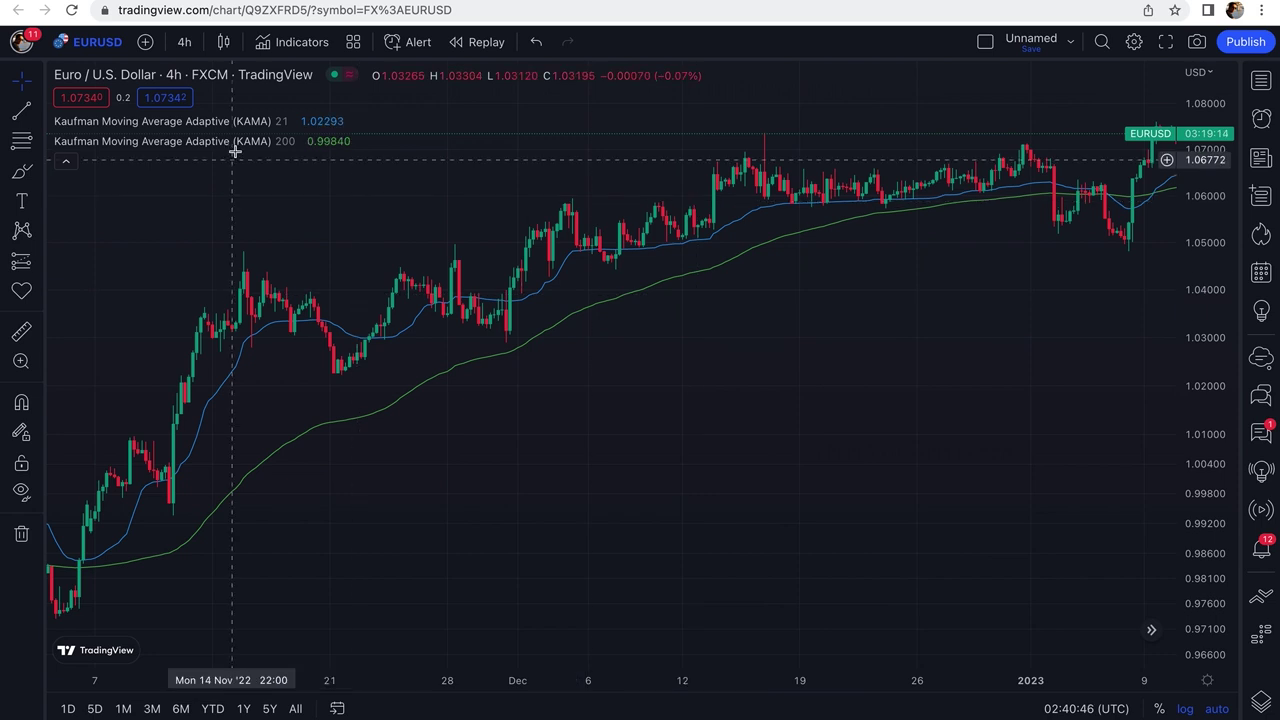
pyautogui.click(293, 45)
# - Add a third KAMA with length 10 and a red line
pyautogui.write('kaufman')
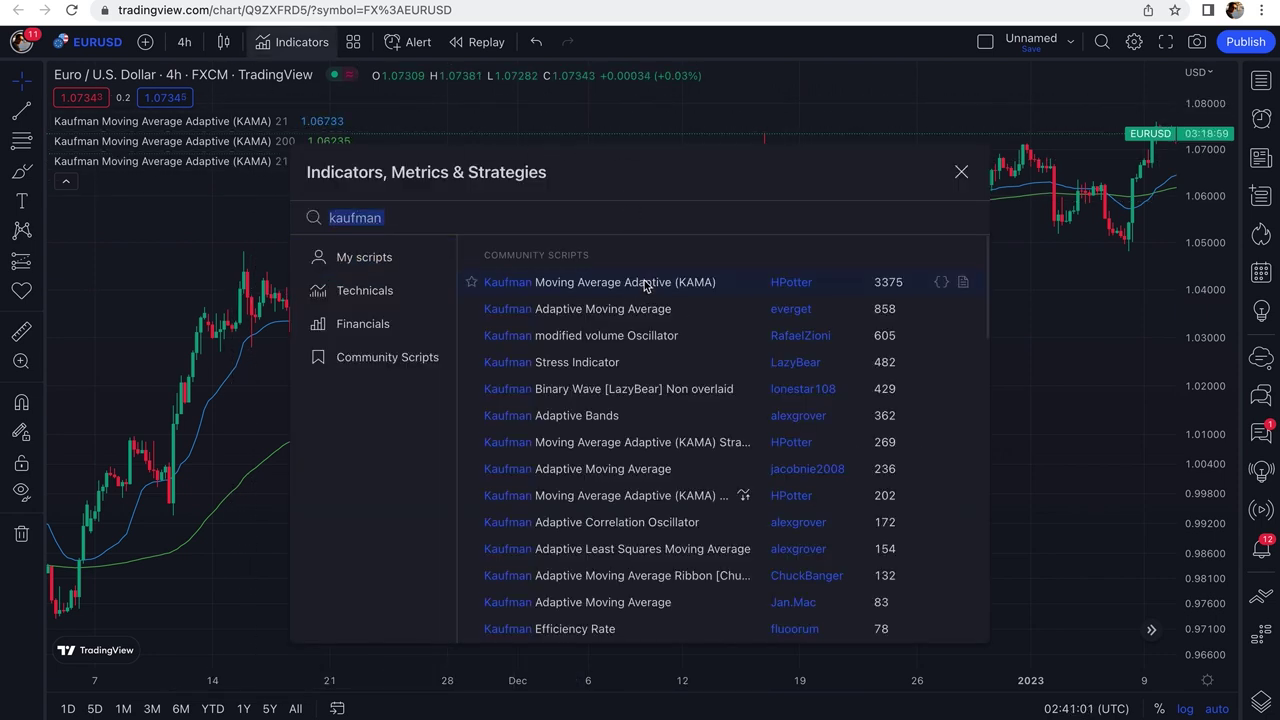
pyautogui.click(960, 176)
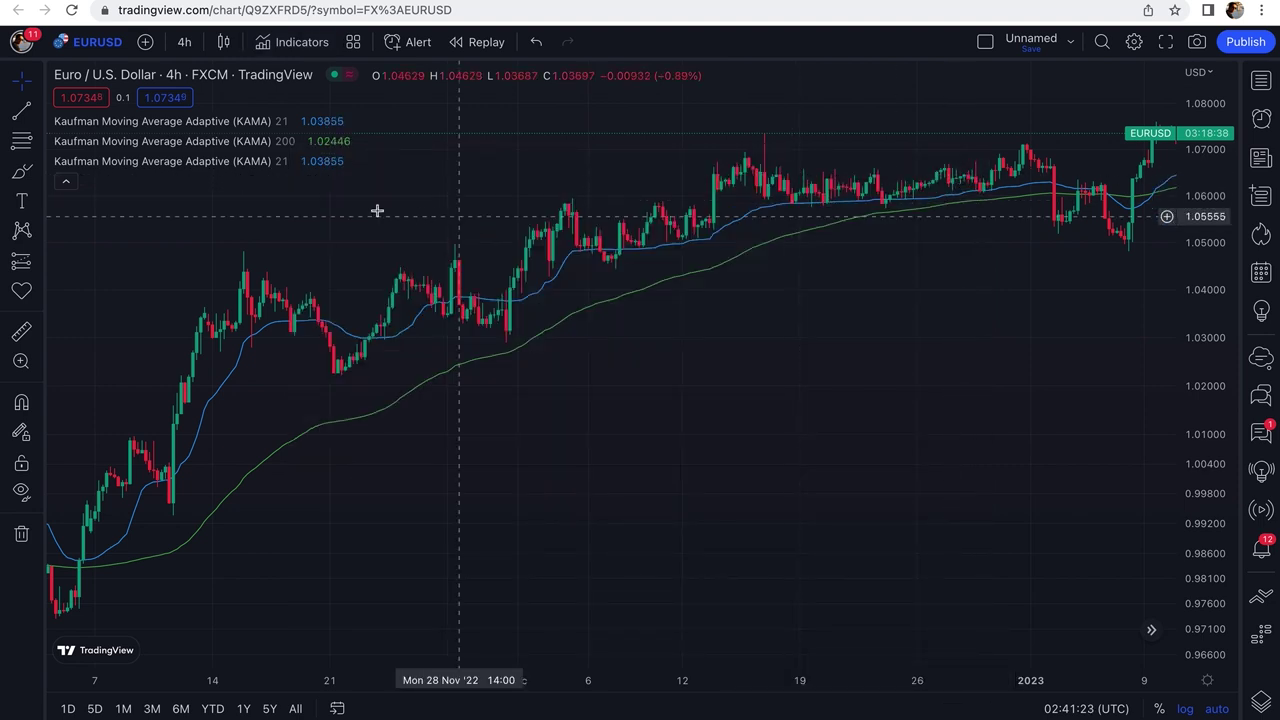
pyautogui.click(326, 163)
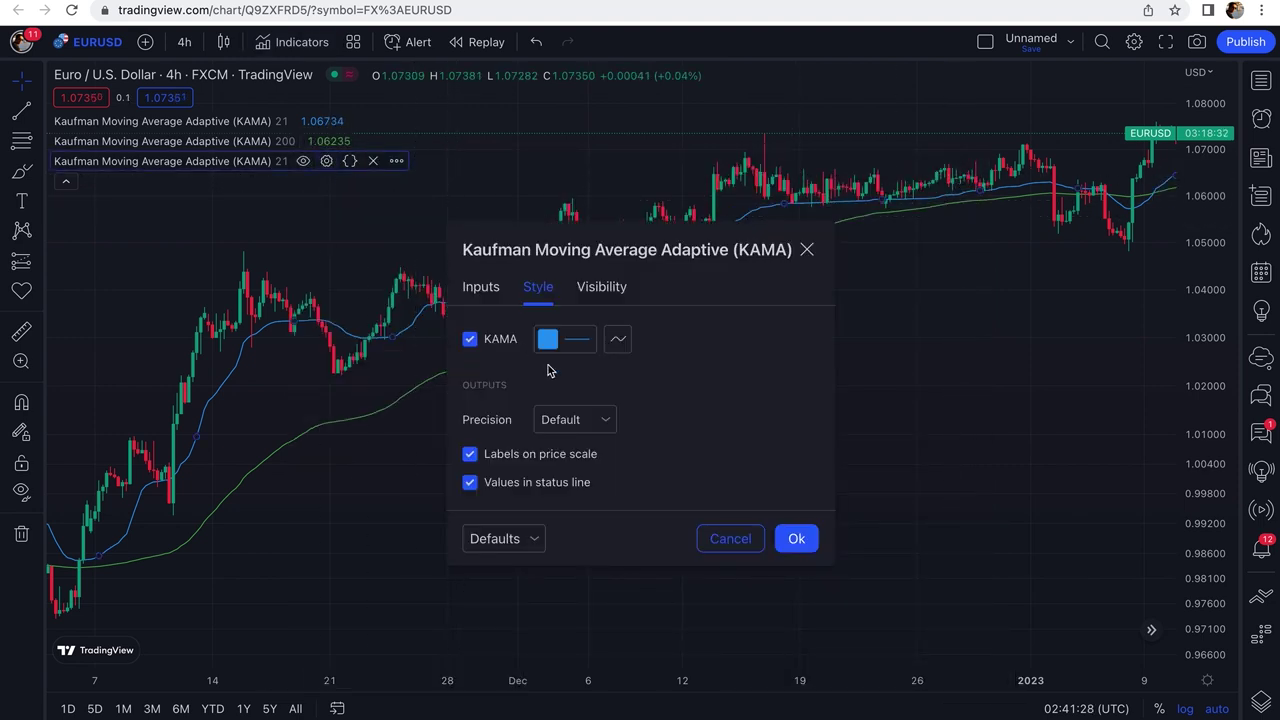
pyautogui.click(481, 287)
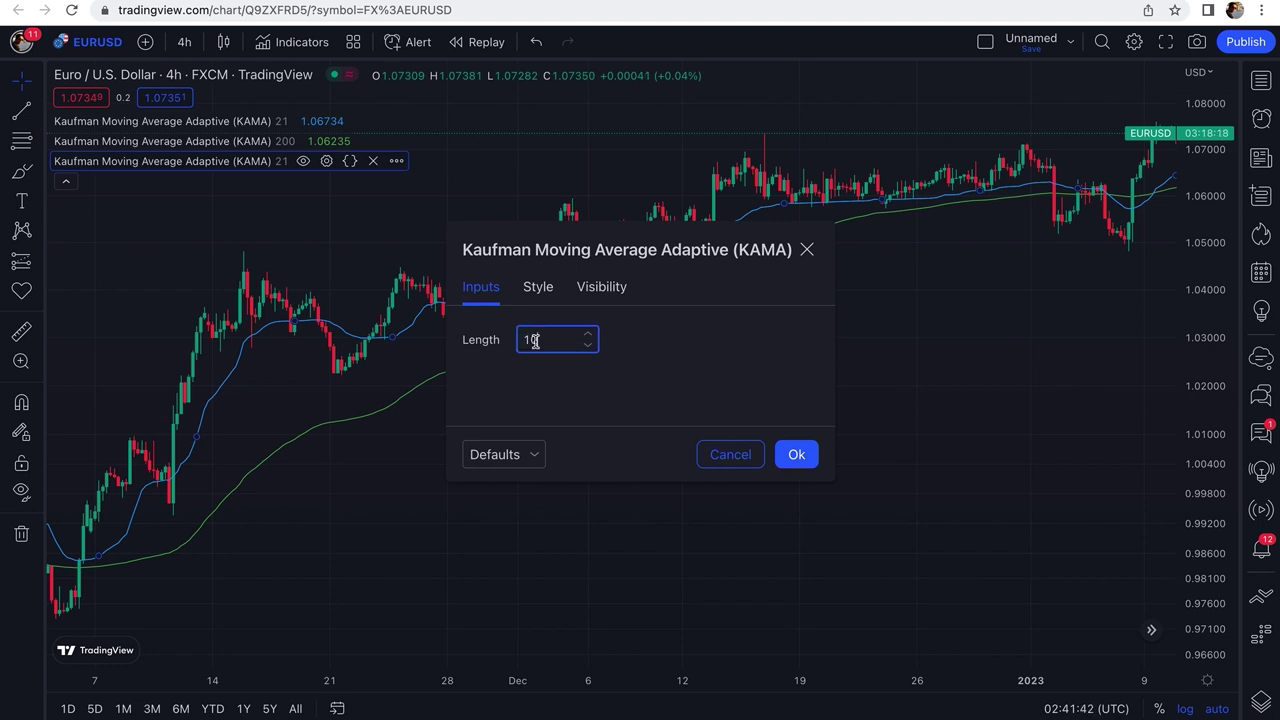
pyautogui.click(538, 287)
pyautogui.click(585, 343)
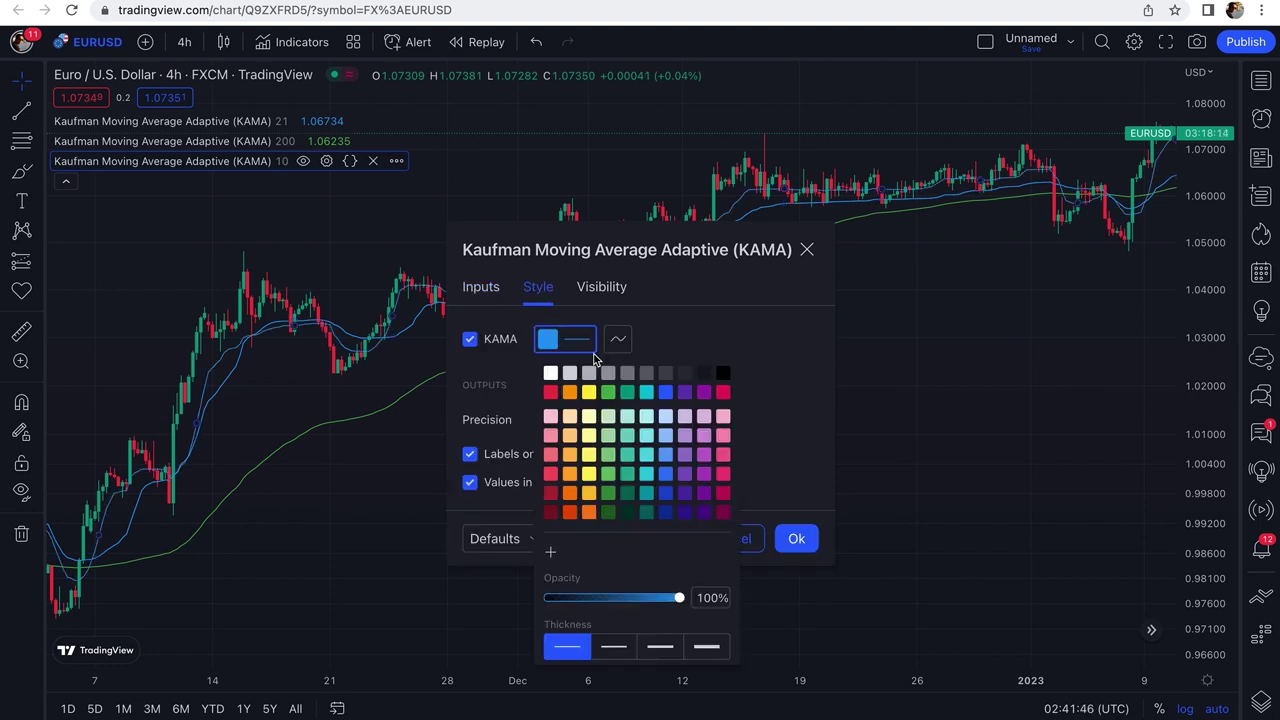
pyautogui.click(550, 393)
pyautogui.click(747, 348)
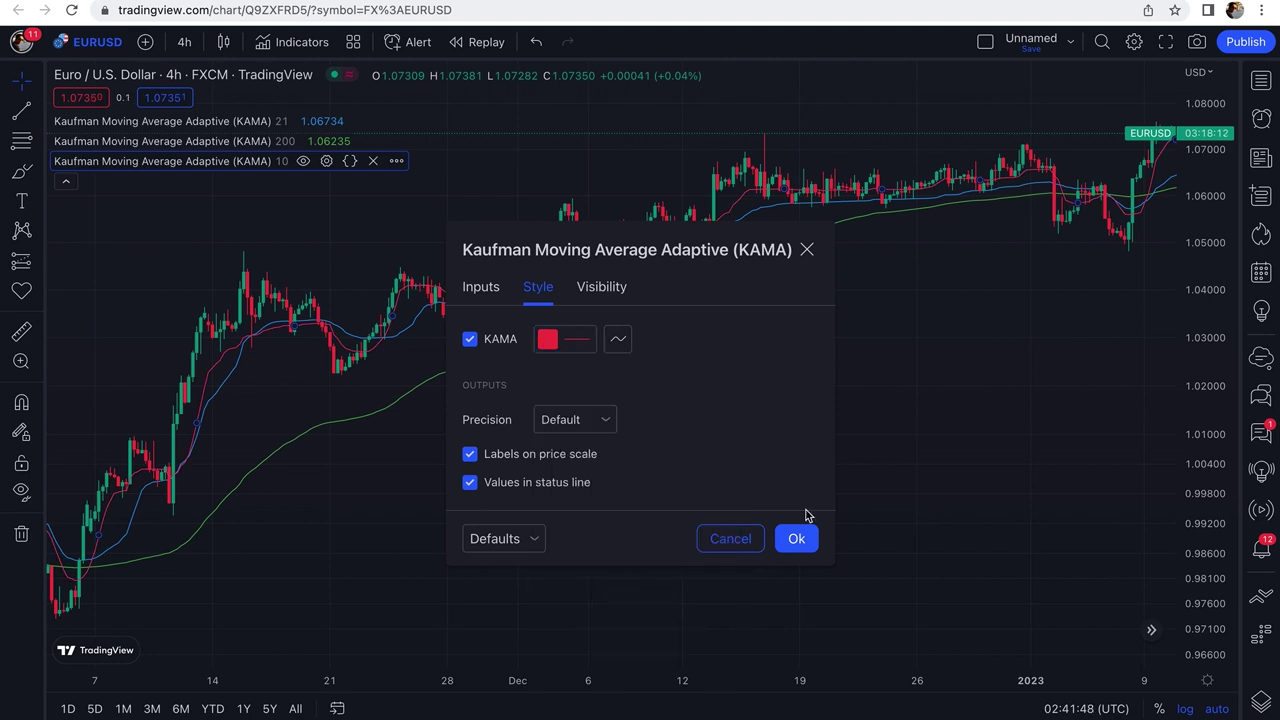
pyautogui.click(796, 538)
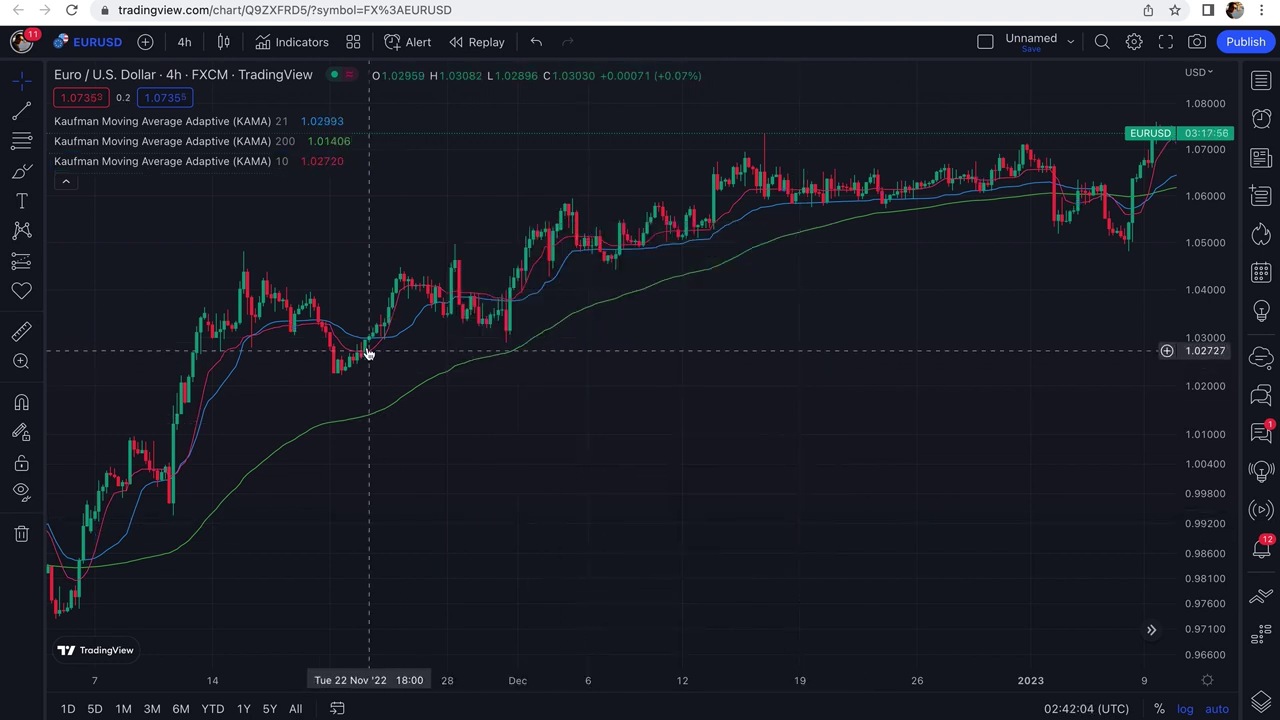